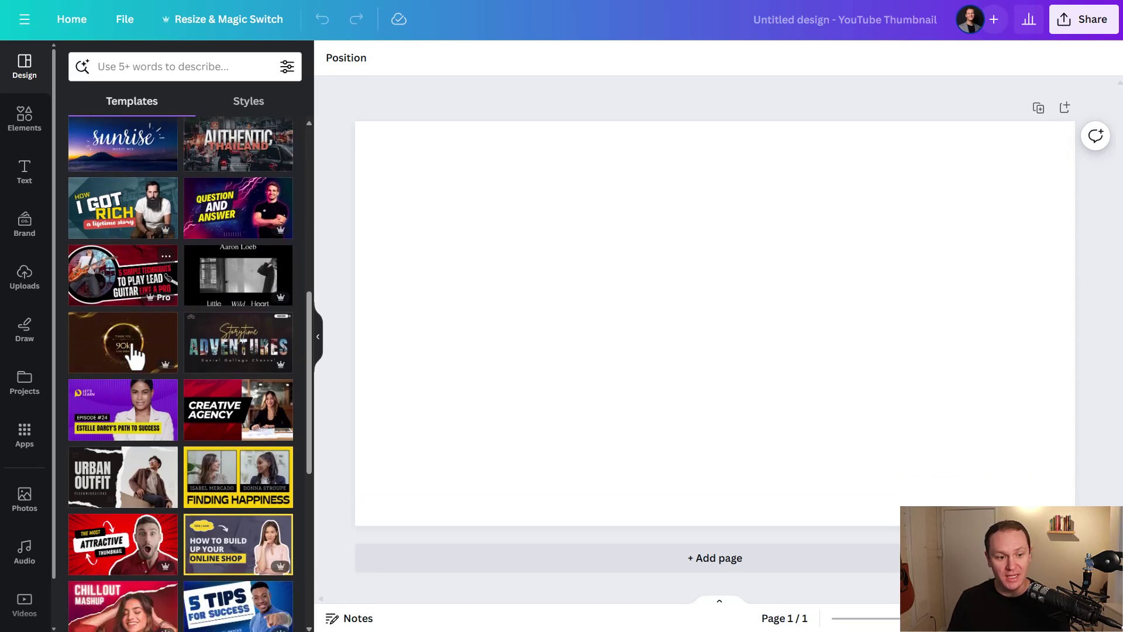
# Apply the "The Most Attractive Thumbnail" template to the blank page and delete all of its elements and its background.
pyautogui.click(119, 496)
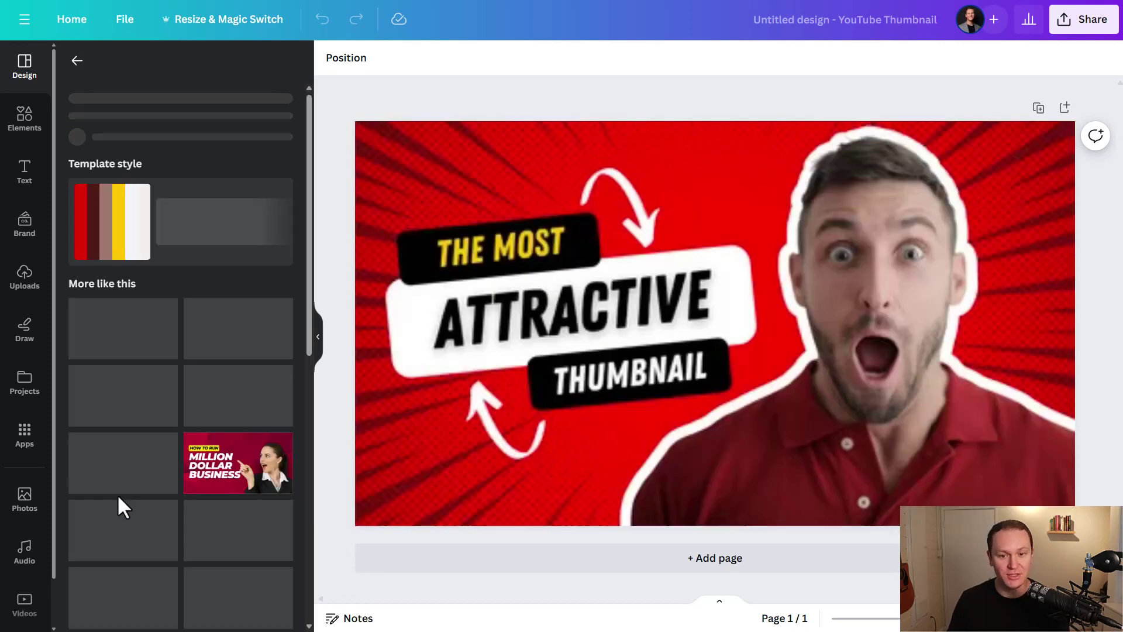
pyautogui.moveTo(364, 97); pyautogui.dragTo(881, 519)
pyautogui.press('Delete')
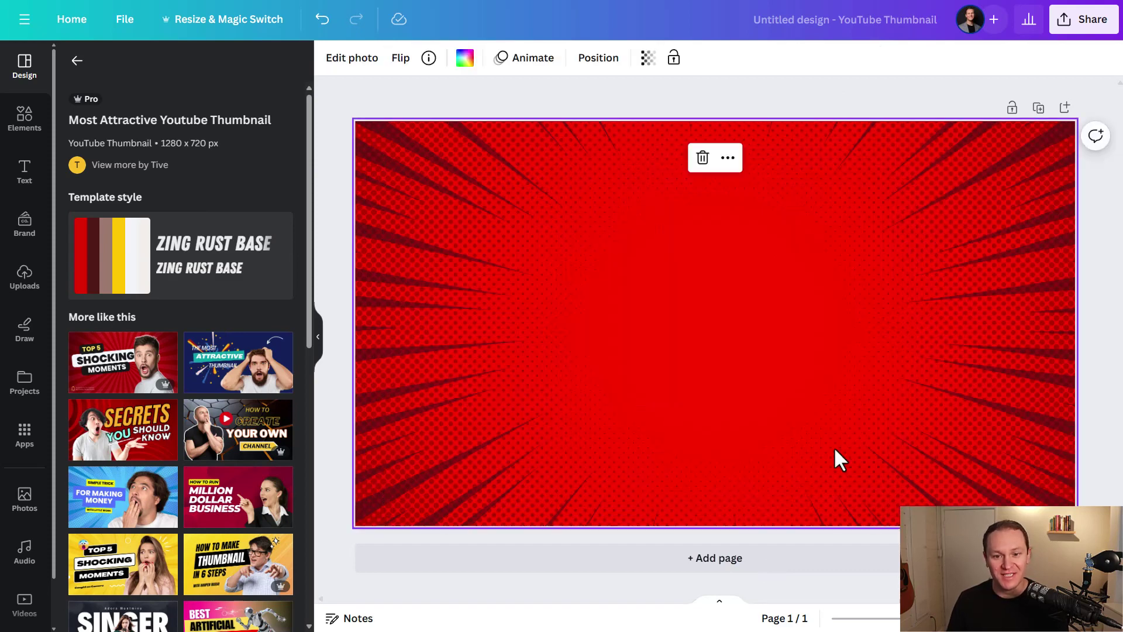
pyautogui.press('Delete')
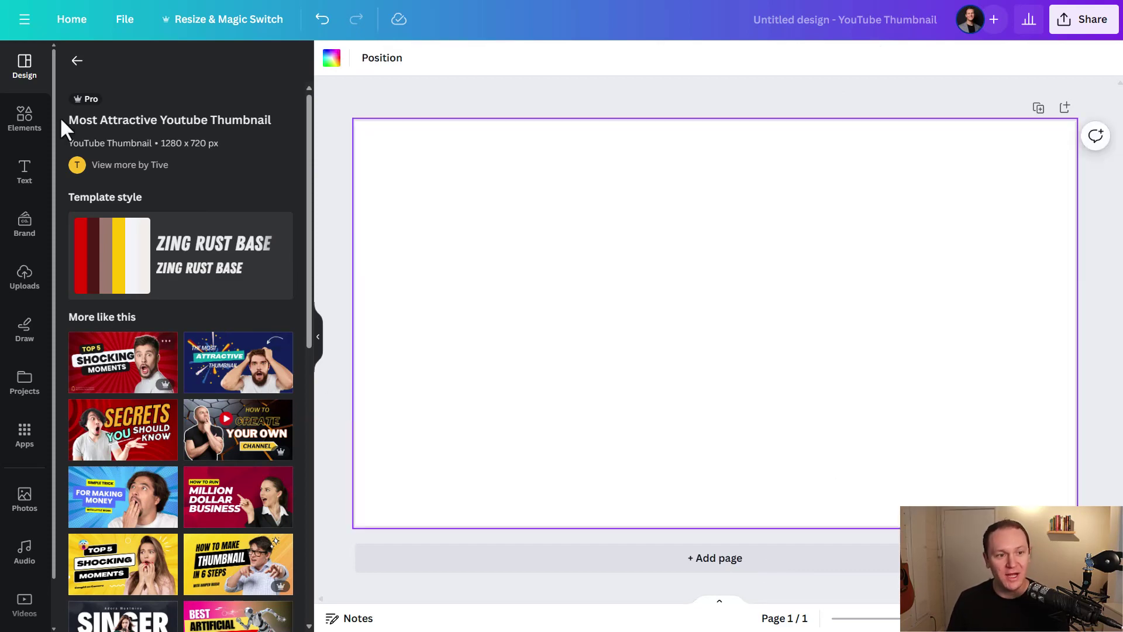
# Apply the "How I Got Rich" template and delete its photo of the bearded man.
pyautogui.click(76, 60)
pyautogui.scroll(5, 115, 403)
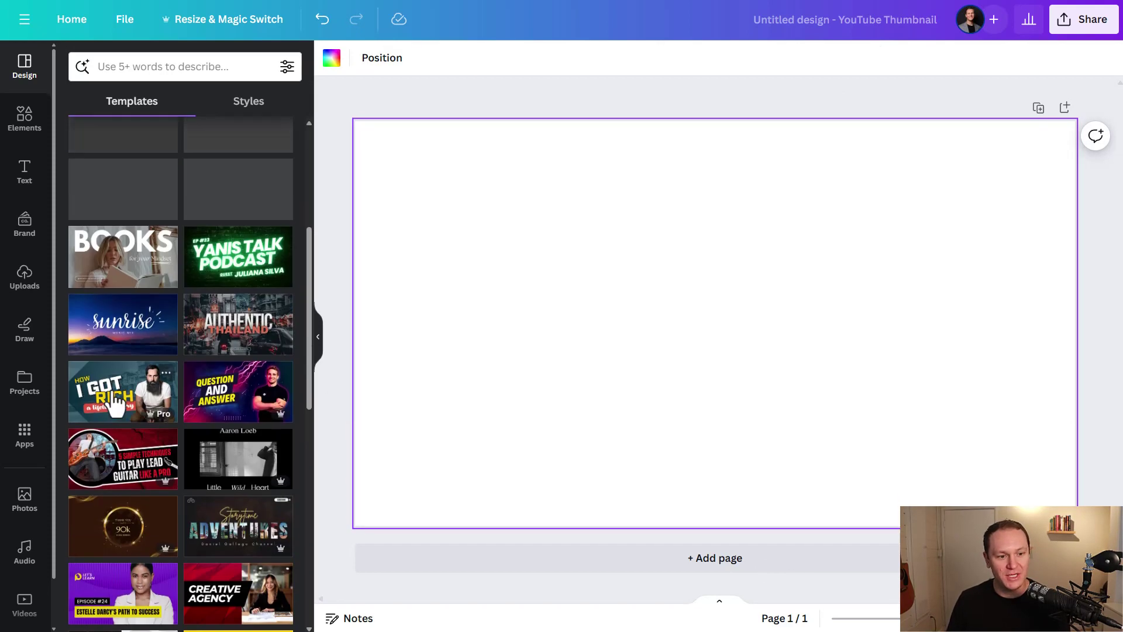
pyautogui.click(115, 404)
pyautogui.click(592, 285)
pyautogui.click(816, 290)
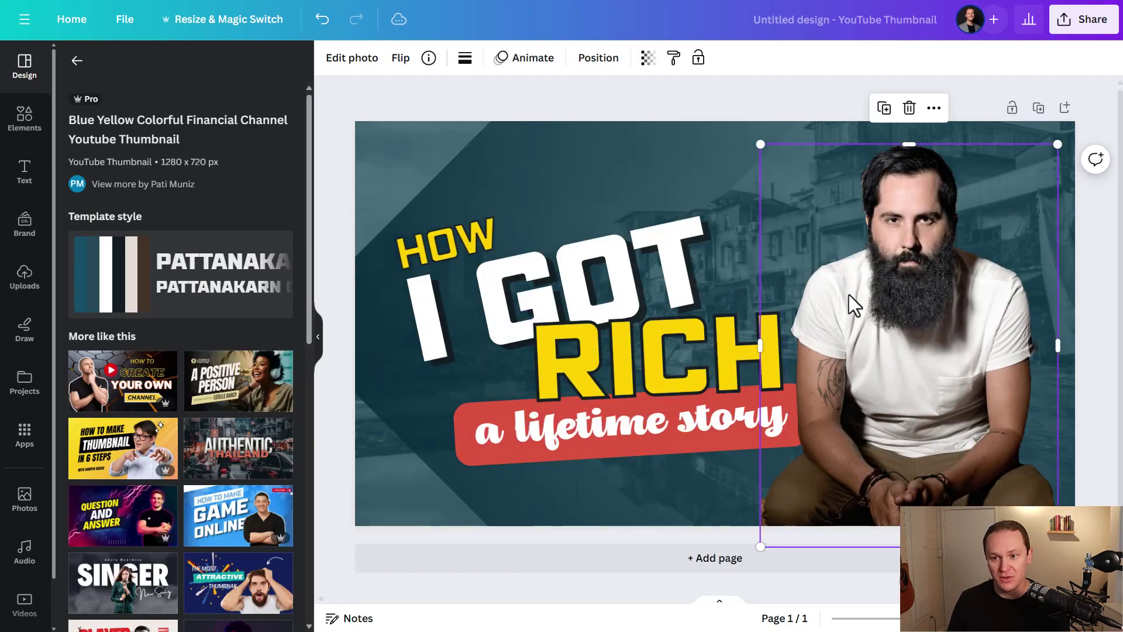
pyautogui.press('Delete')
# Add the uploaded portrait of the smiling man in the blue shirt and enlarge it to cover the right half of the thumbnail.
pyautogui.click(24, 278)
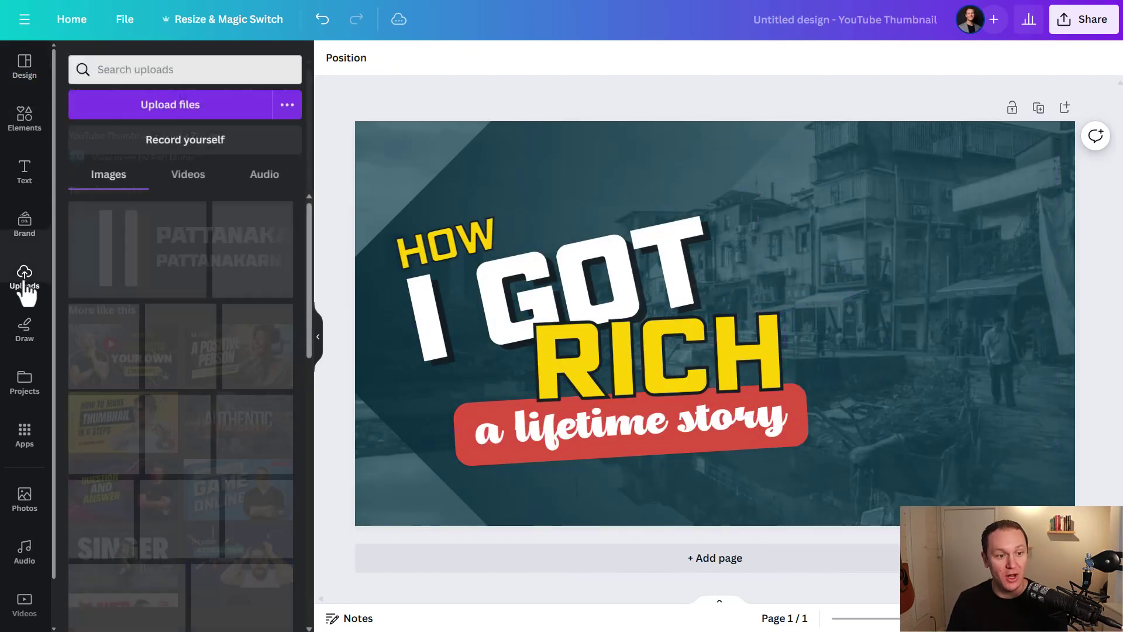
pyautogui.scroll(-5, 225, 462)
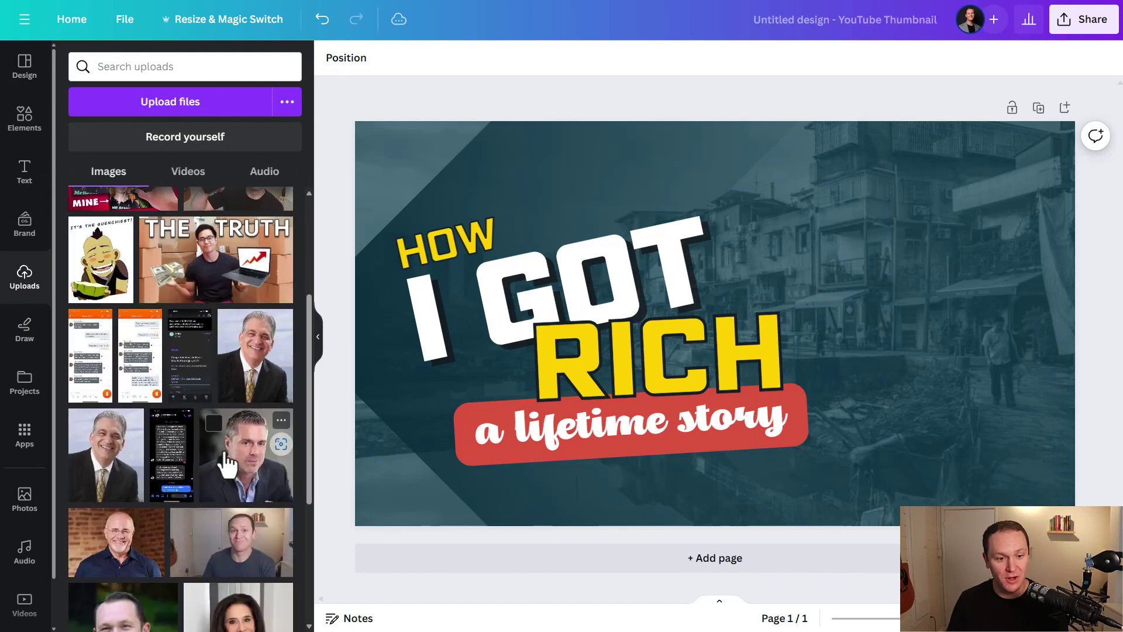
pyautogui.scroll(-3, 199, 451)
pyautogui.click(123, 369)
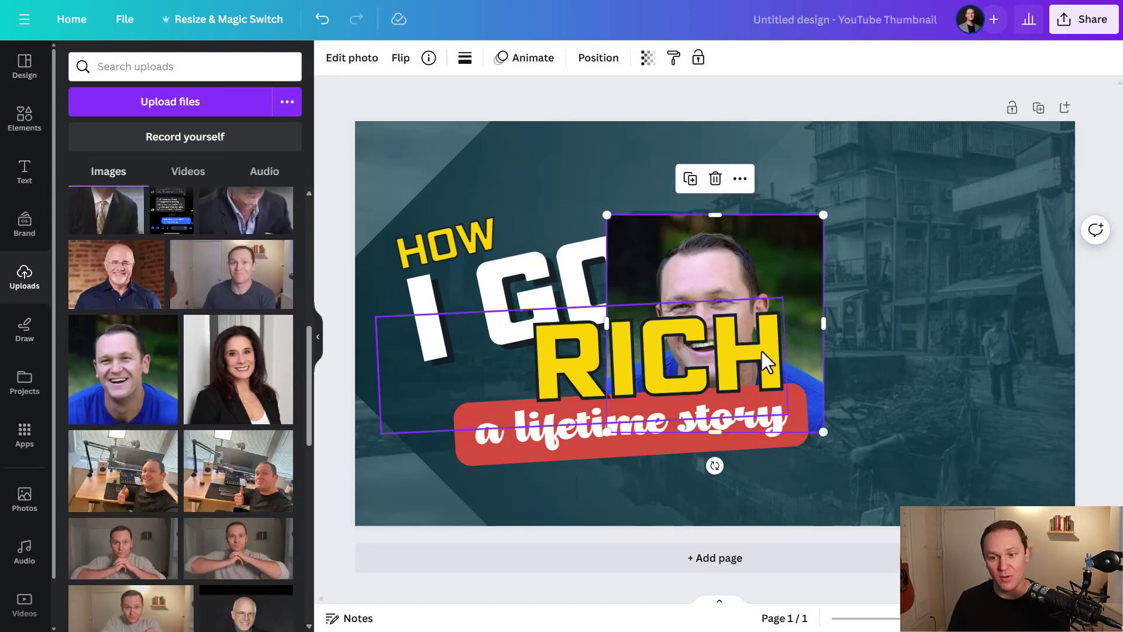
pyautogui.moveTo(771, 249); pyautogui.dragTo(998, 321)
pyautogui.moveTo(866, 307); pyautogui.dragTo(632, 156)
pyautogui.moveTo(857, 275); pyautogui.dragTo(891, 295)
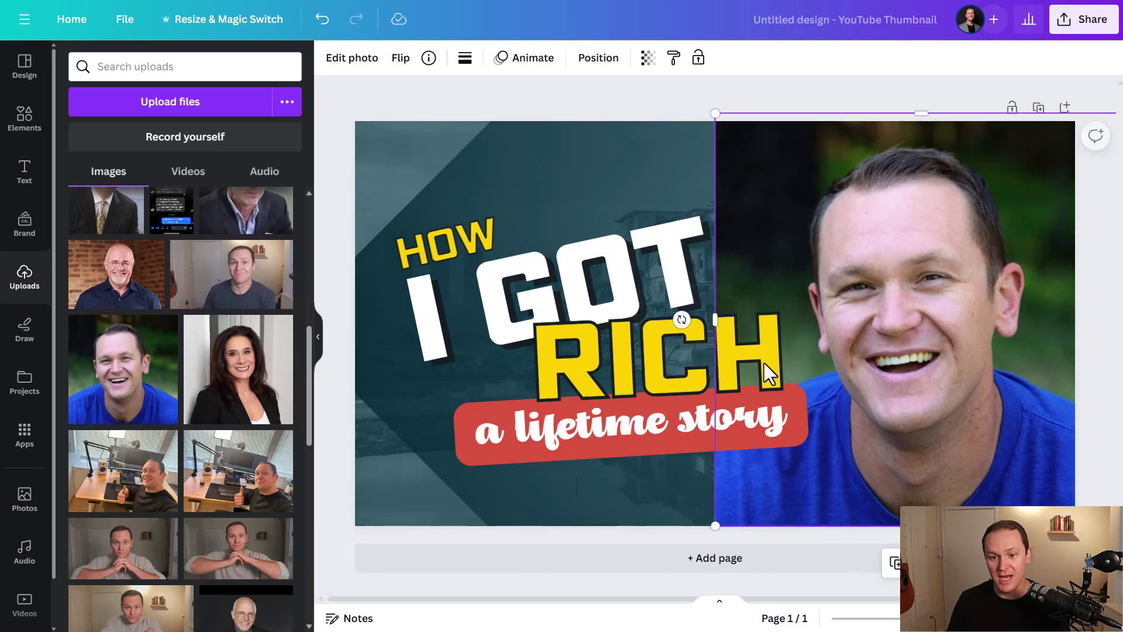
# Replace the word RICH with AWESOME, widen its text box to one line and scale it down to about 704 wide by 145 high.
pyautogui.click(566, 303)
pyautogui.click(419, 266)
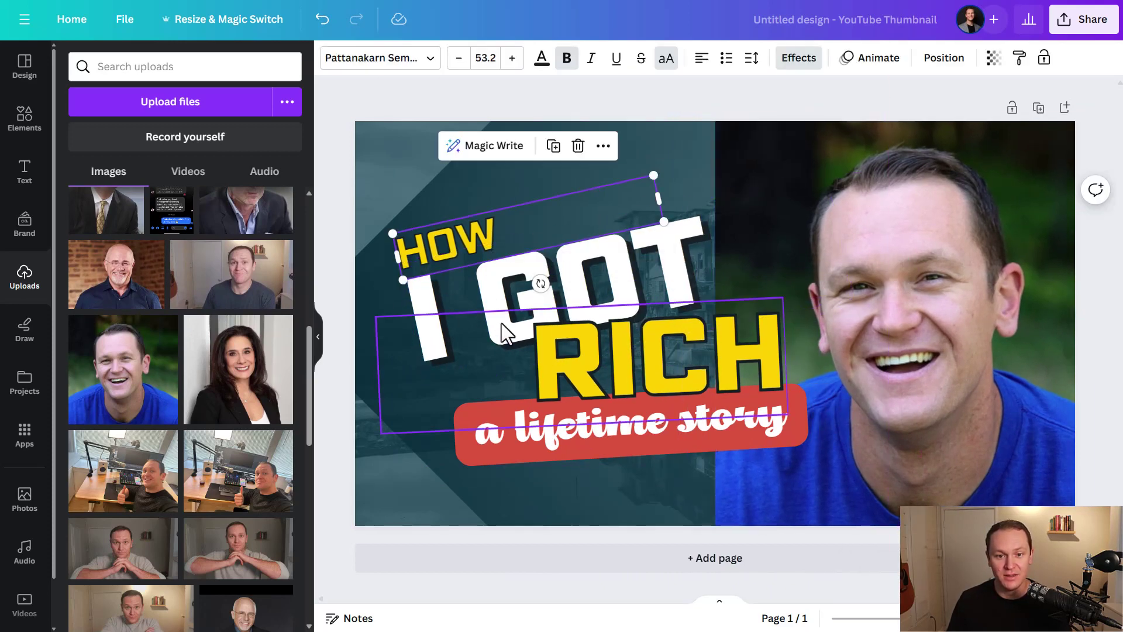
pyautogui.doubleClick(591, 364)
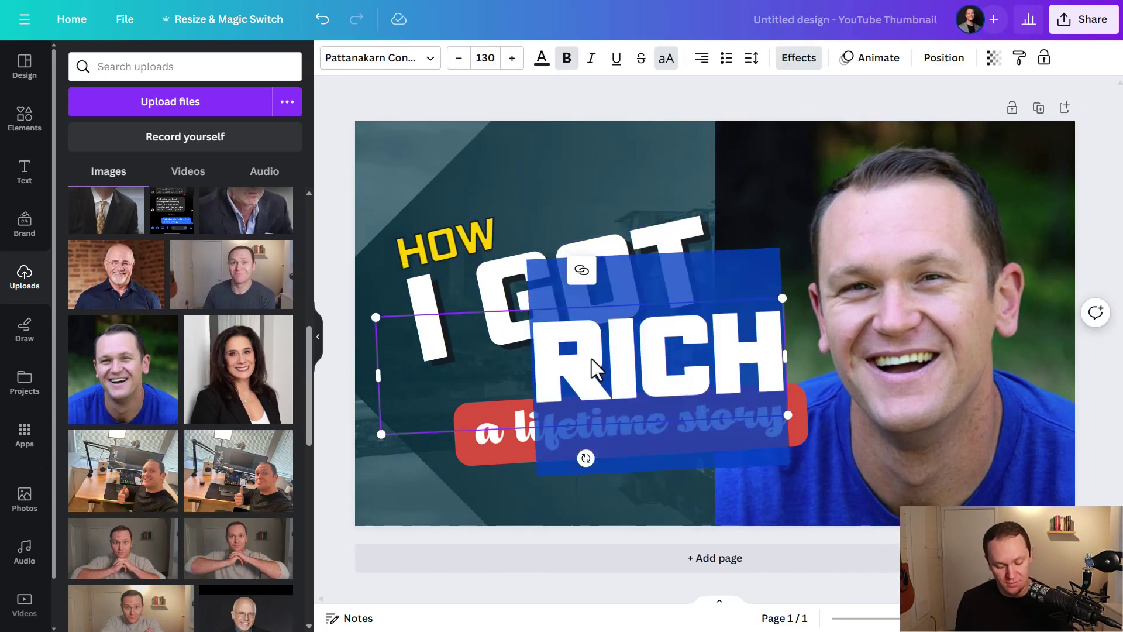
pyautogui.write('A')
pyautogui.press('capslock')
pyautogui.write('WESOME')
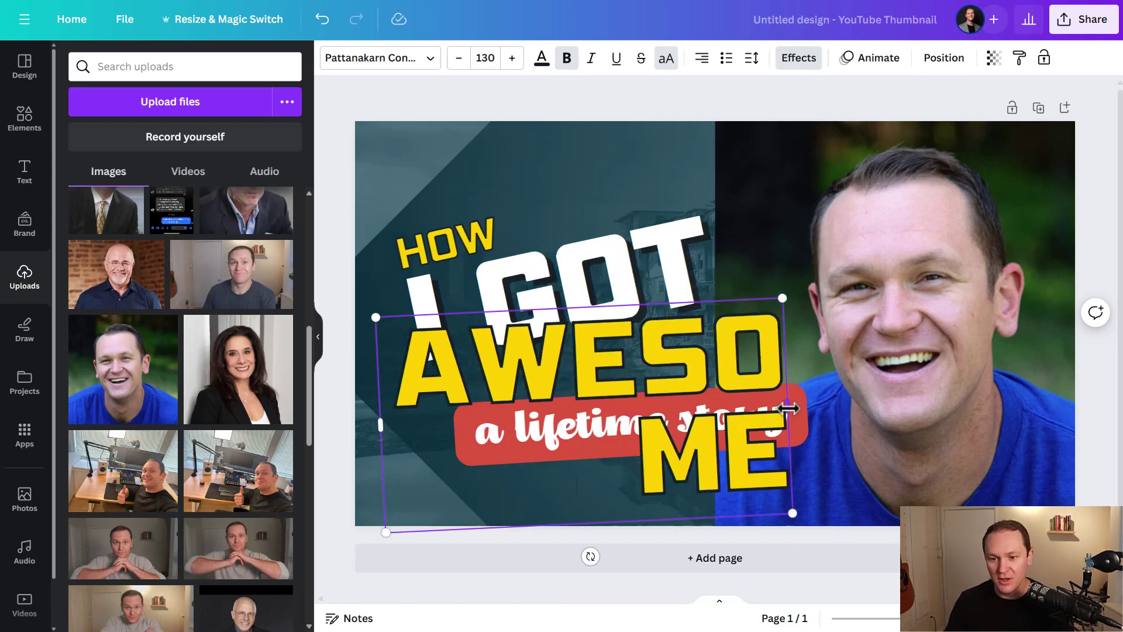
pyautogui.moveTo(787, 406); pyautogui.dragTo(948, 392)
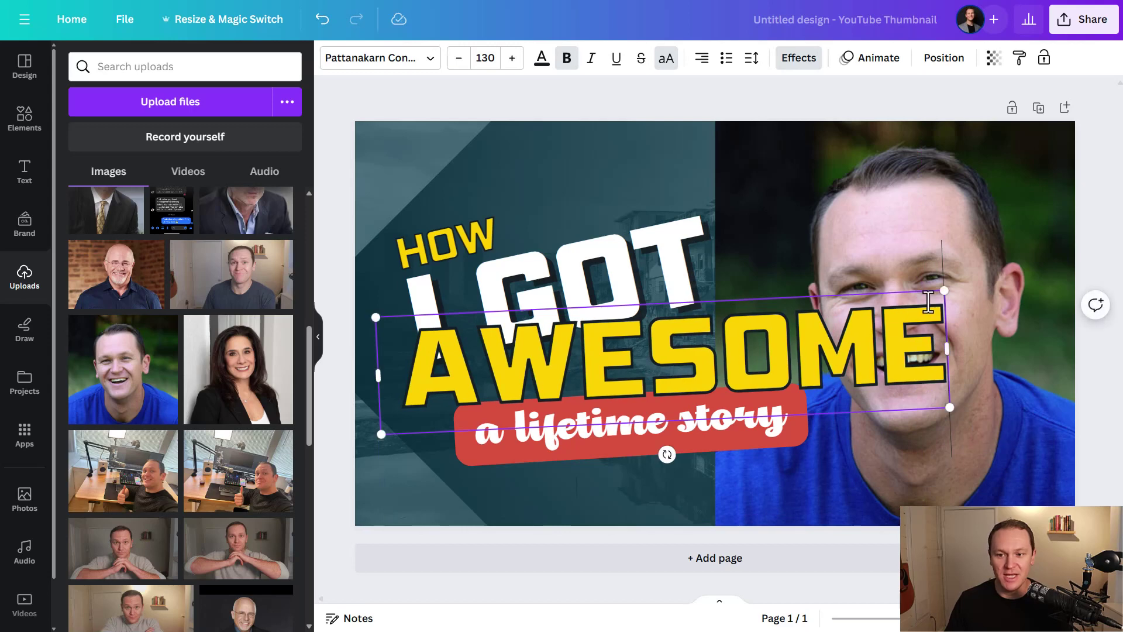
pyautogui.moveTo(948, 300); pyautogui.dragTo(777, 347)
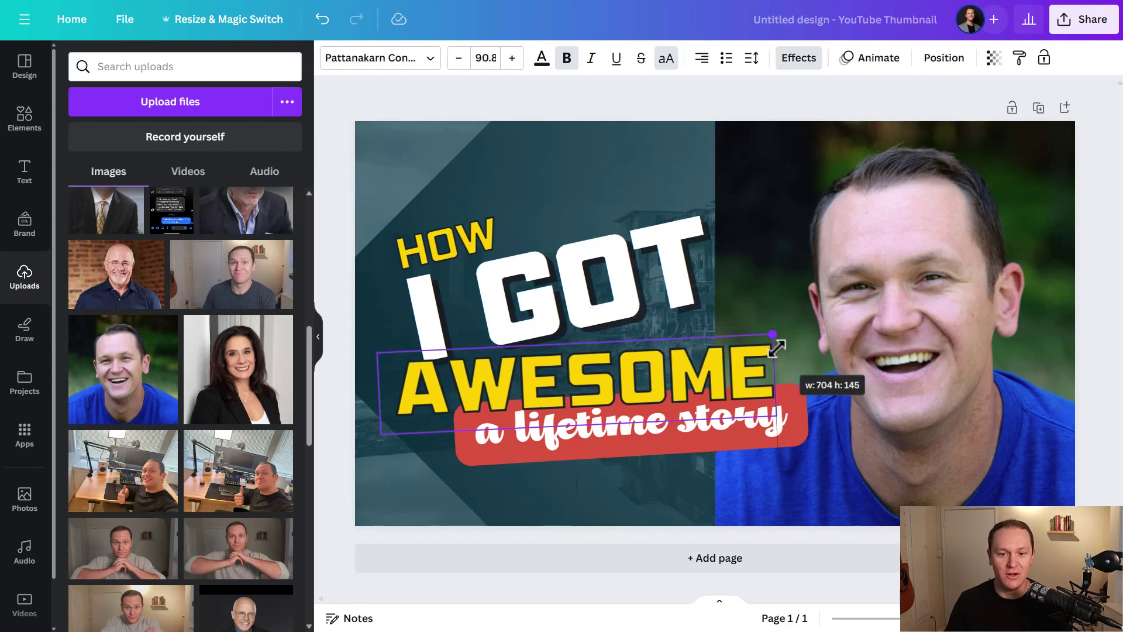
pyautogui.click(336, 169)
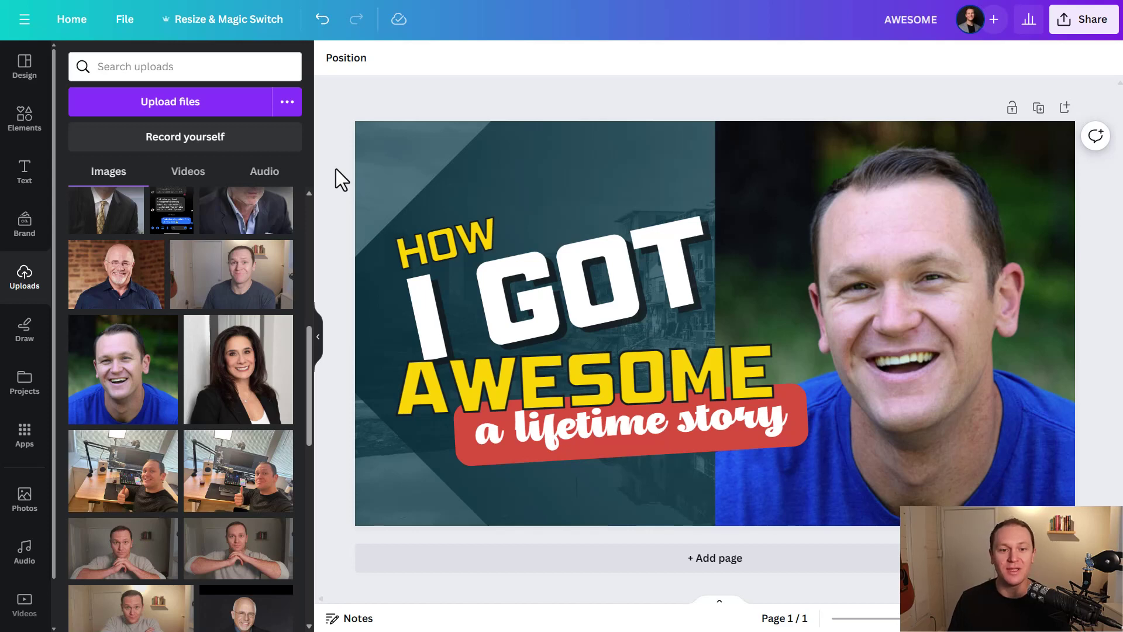
# Delete all elements and the background image from the page, and set the page background color to white.
pyautogui.moveTo(336, 168); pyautogui.dragTo(885, 511)
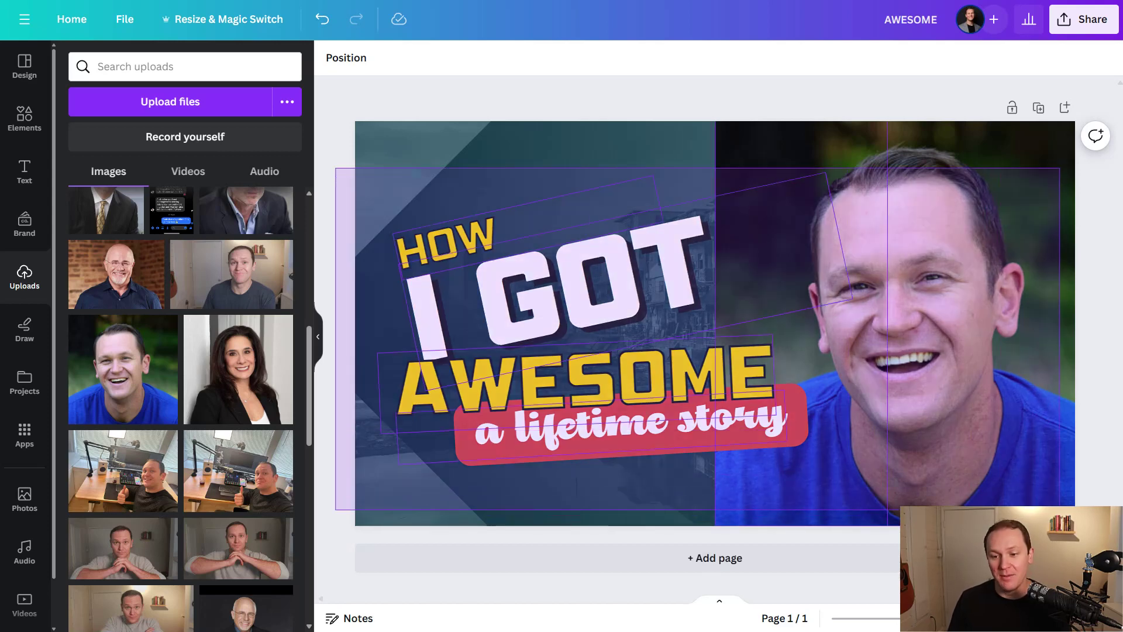
pyautogui.press('Delete')
pyautogui.press('Delete')
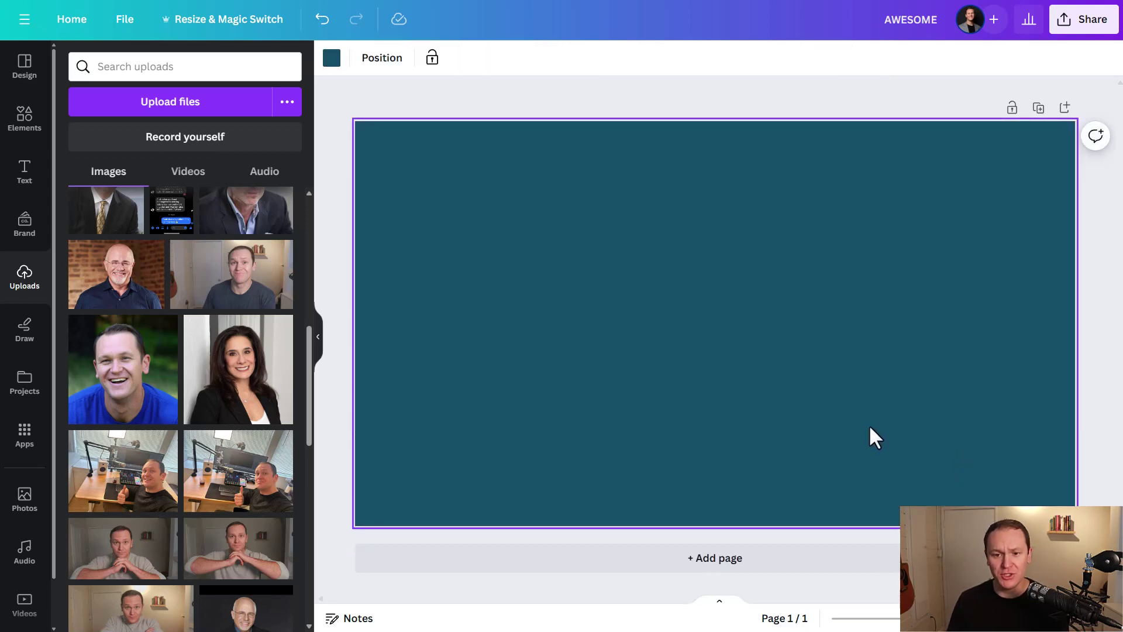
pyautogui.click(331, 59)
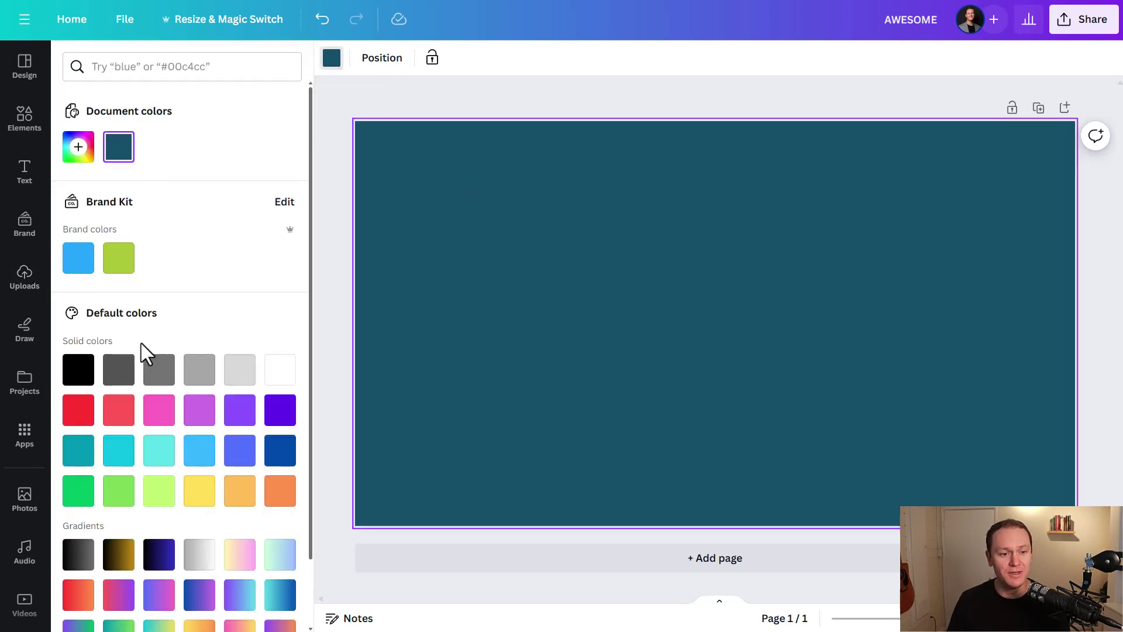
pyautogui.click(285, 369)
pyautogui.click(339, 220)
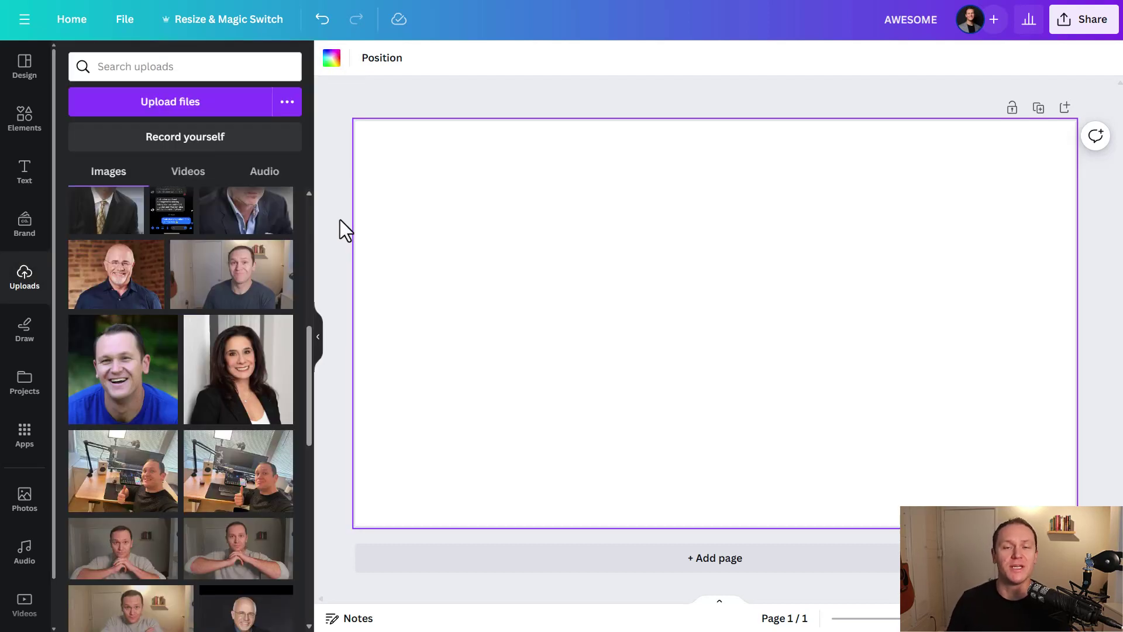
# Fill the blank page with the uploaded "WORTH IT?" thumbnail image.
pyautogui.click(340, 221)
pyautogui.scroll(-3, 251, 359)
pyautogui.scroll(-5, 243, 363)
pyautogui.moveTo(135, 324); pyautogui.dragTo(383, 272)
pyautogui.click(968, 113)
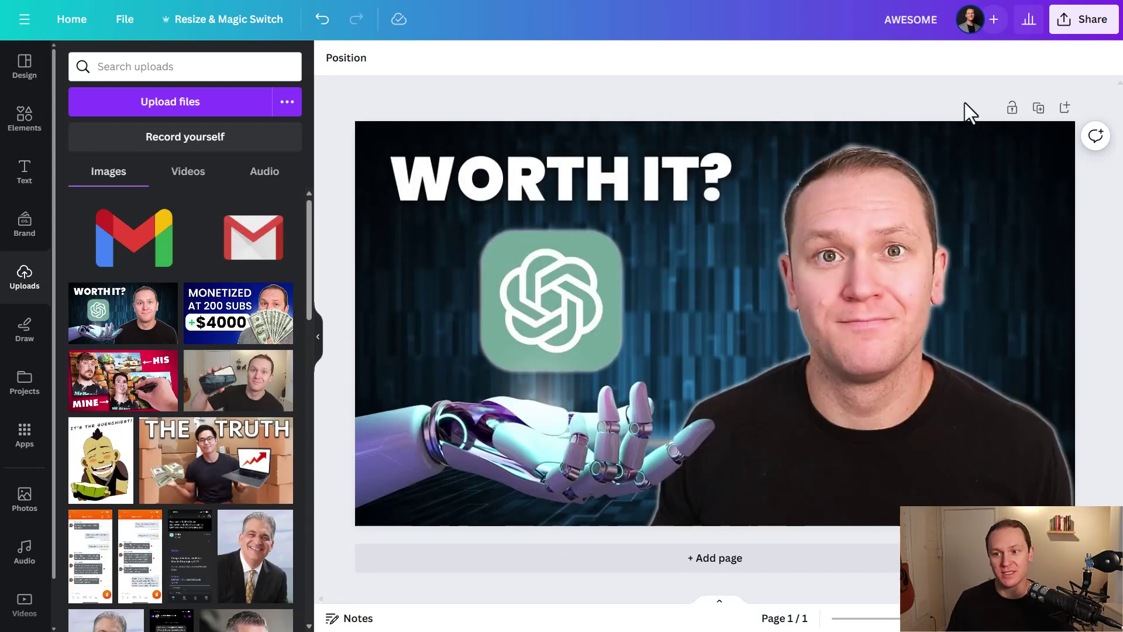
# Add a blank second page below the reference thumbnail and set its background color to black.
pyautogui.click(1065, 108)
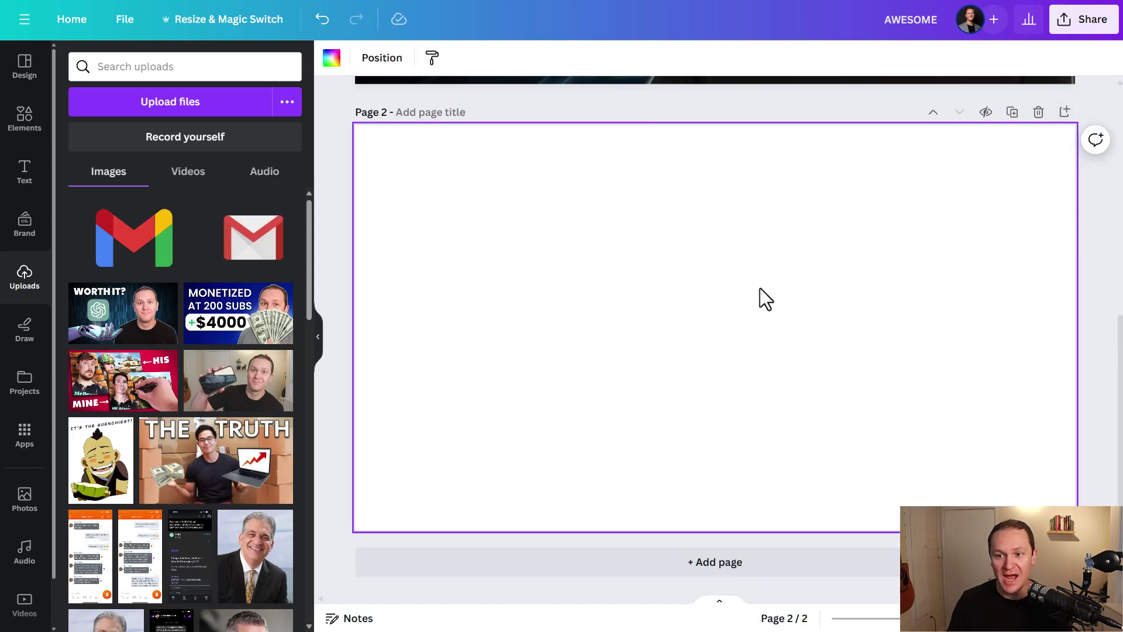
pyautogui.scroll(8, 641, 363)
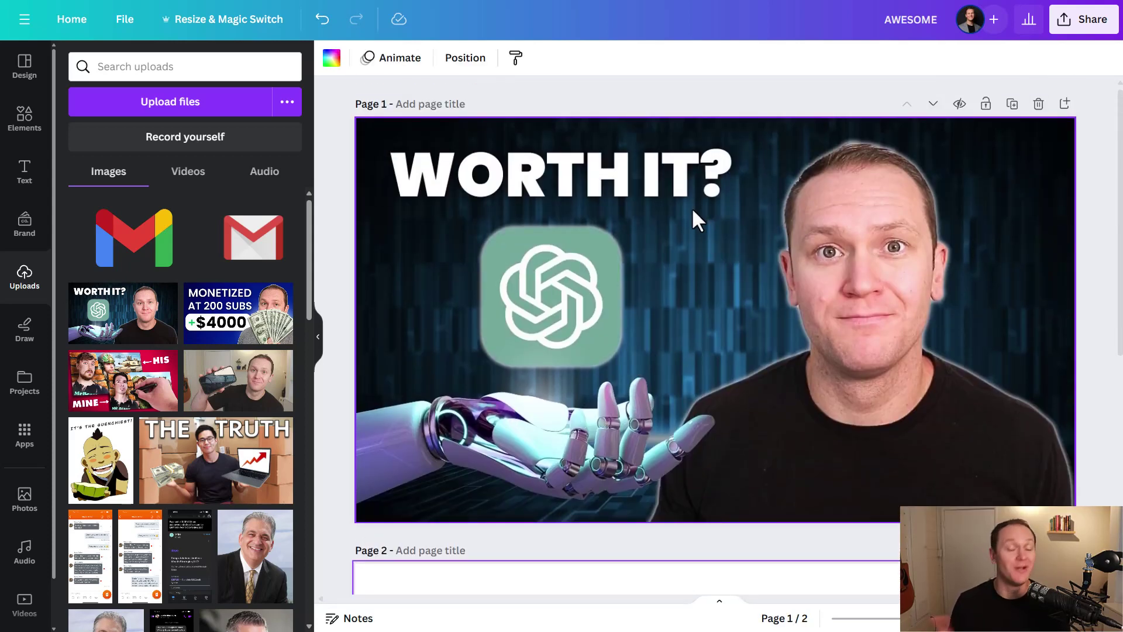
pyautogui.scroll(-2, 692, 208)
pyautogui.scroll(2, 705, 229)
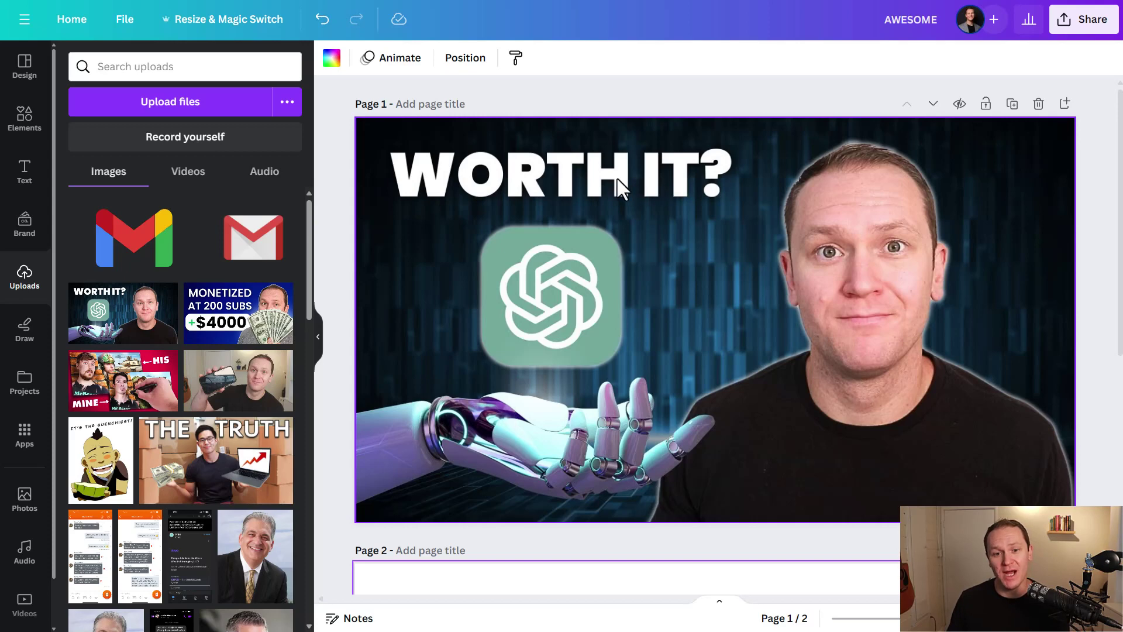
pyautogui.scroll(-1, 658, 175)
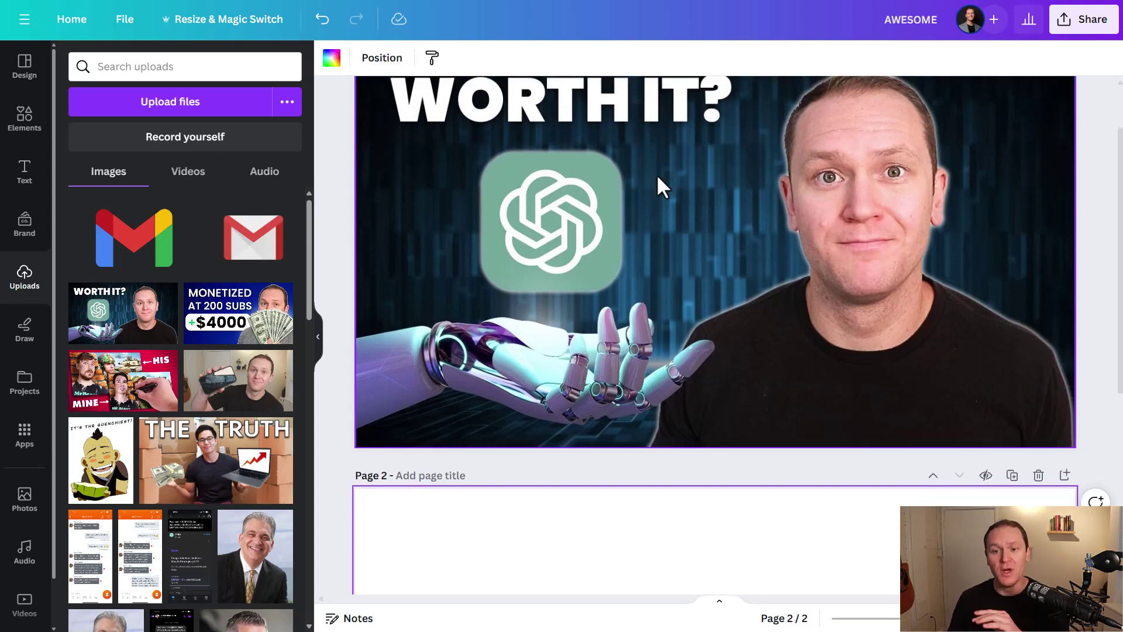
pyautogui.scroll(1, 658, 174)
pyautogui.scroll(-5, 667, 272)
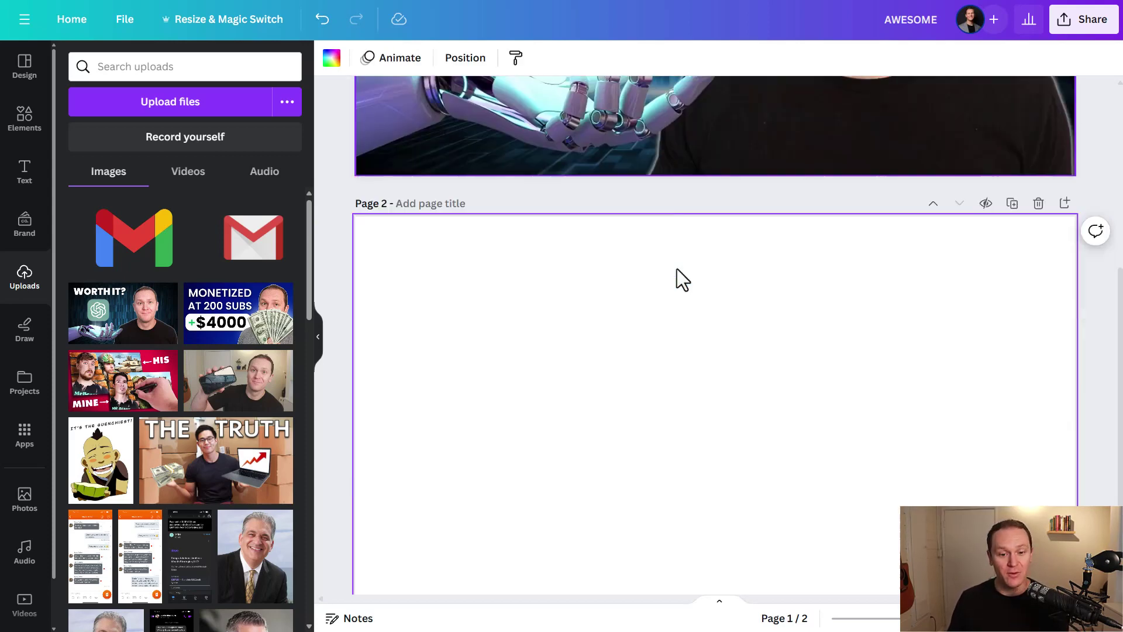
pyautogui.click(331, 58)
pyautogui.click(78, 460)
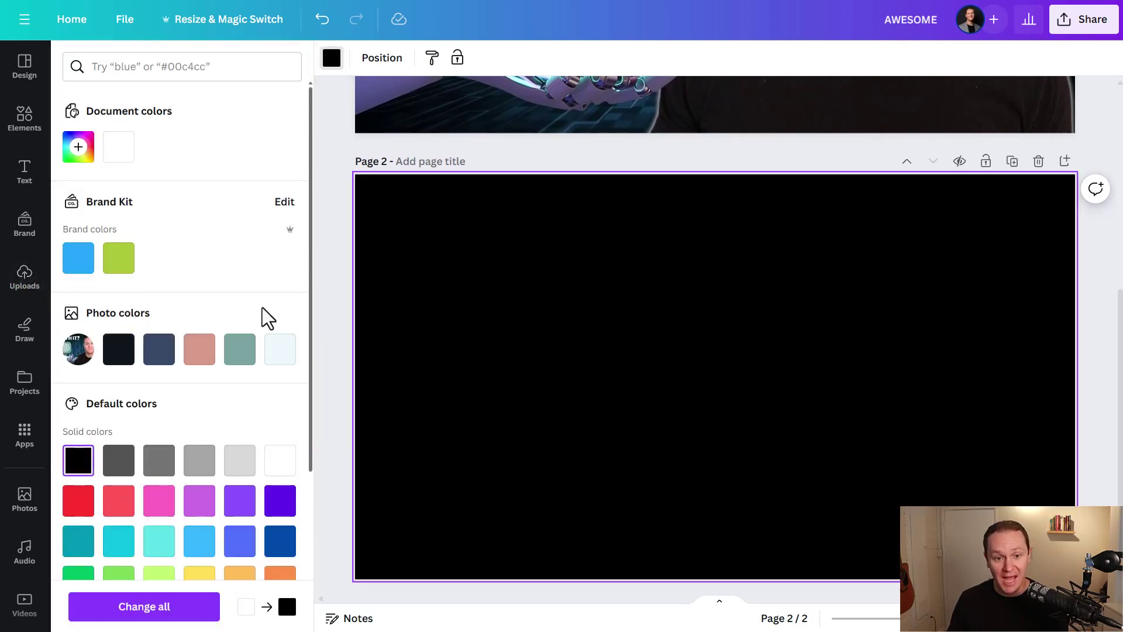
pyautogui.click(332, 279)
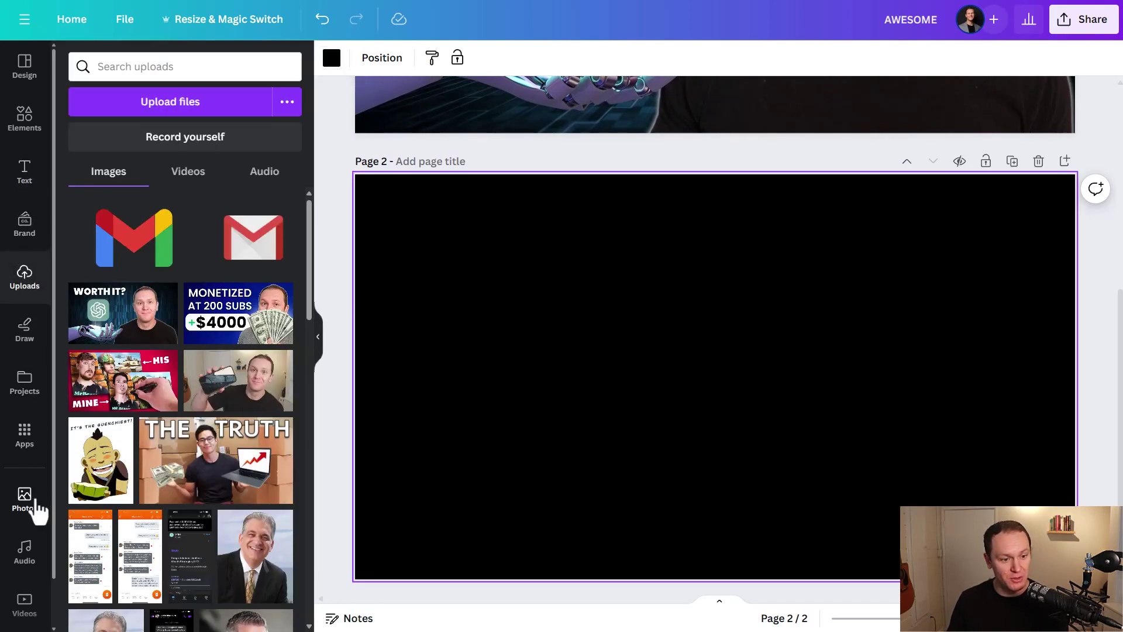
# Search the photos for "digital" and fill page 2 with the dark blue image of vertical digital streaks.
pyautogui.click(26, 500)
pyautogui.click(143, 67)
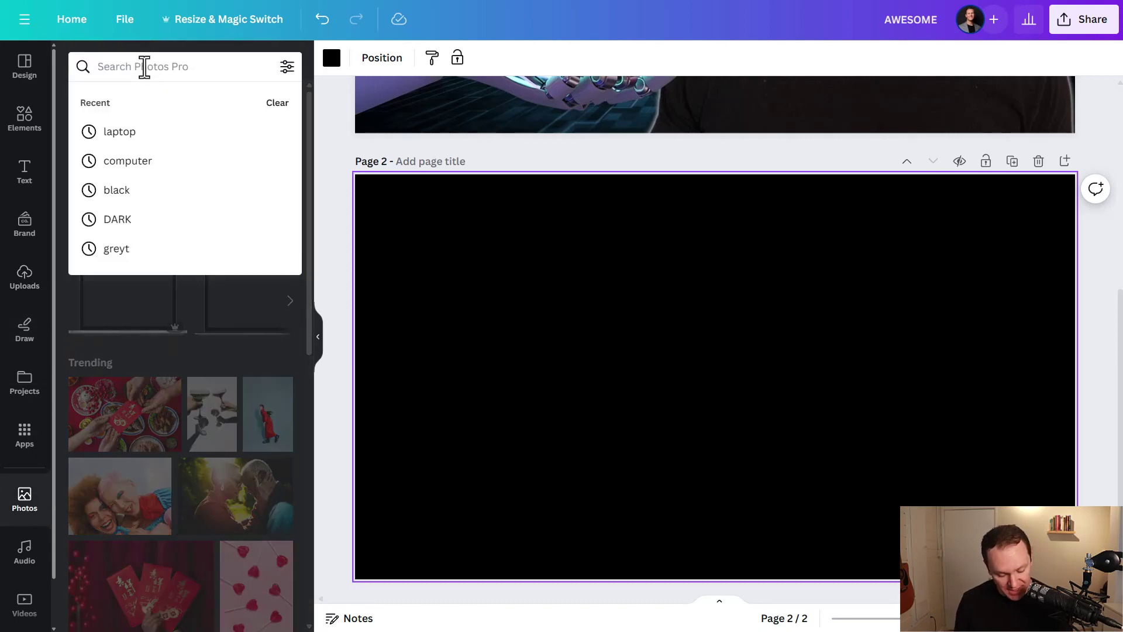
pyautogui.write('DIGITAL')
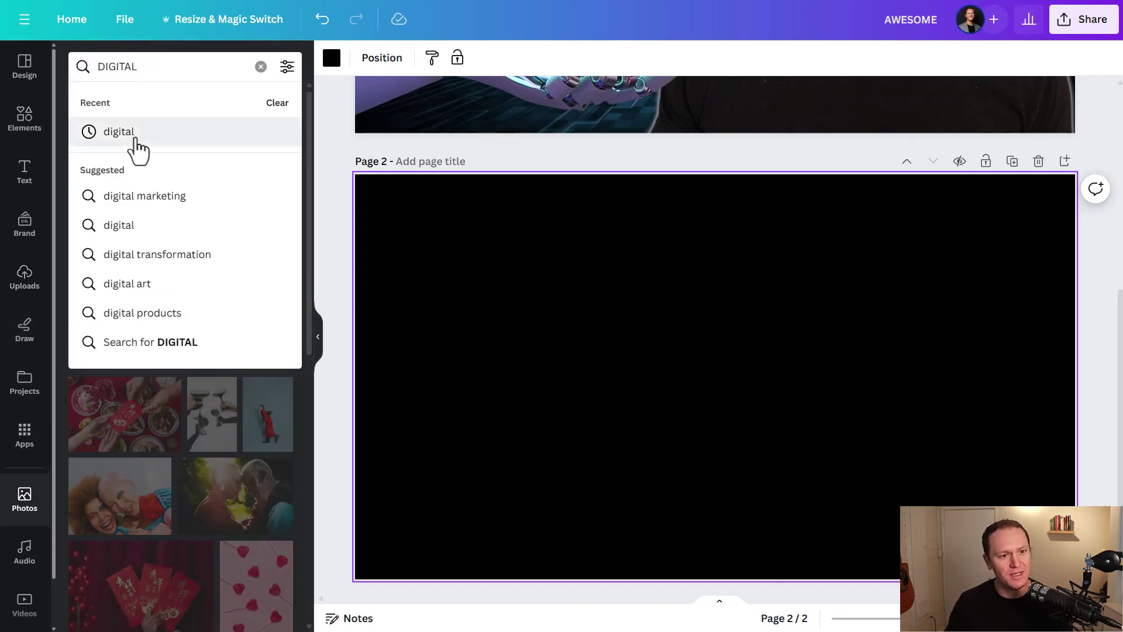
pyautogui.click(130, 135)
pyautogui.scroll(-5, 170, 234)
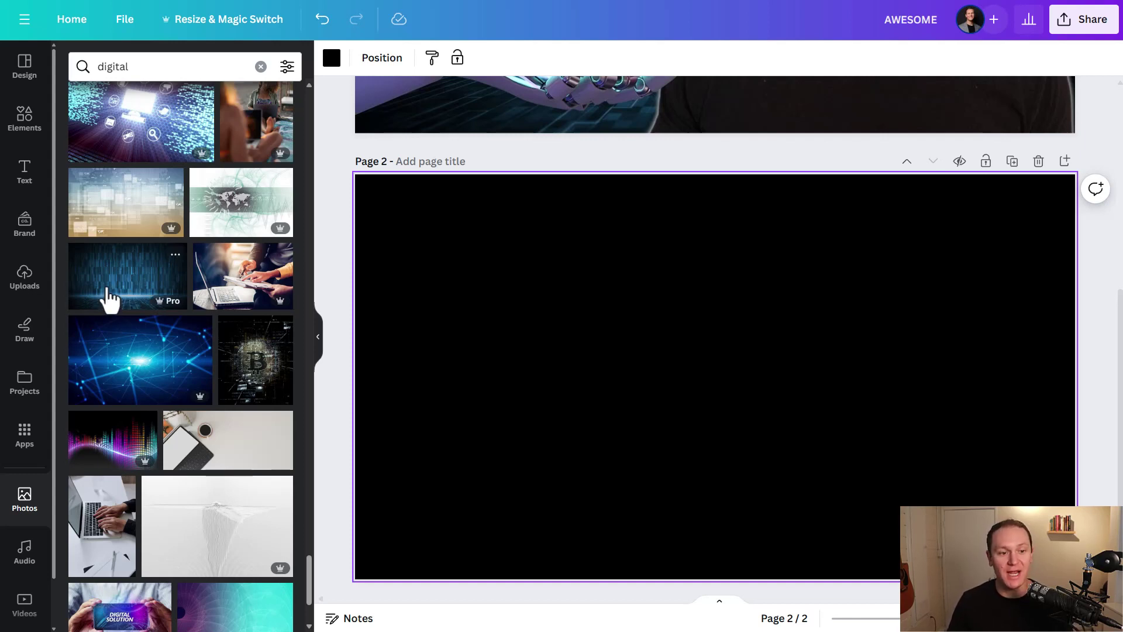
pyautogui.moveTo(108, 299); pyautogui.dragTo(381, 299)
# Lower the transparency value of the blue digital image on page 2 to about 70 to darken it.
pyautogui.scroll(5, 607, 362)
pyautogui.scroll(-6, 607, 361)
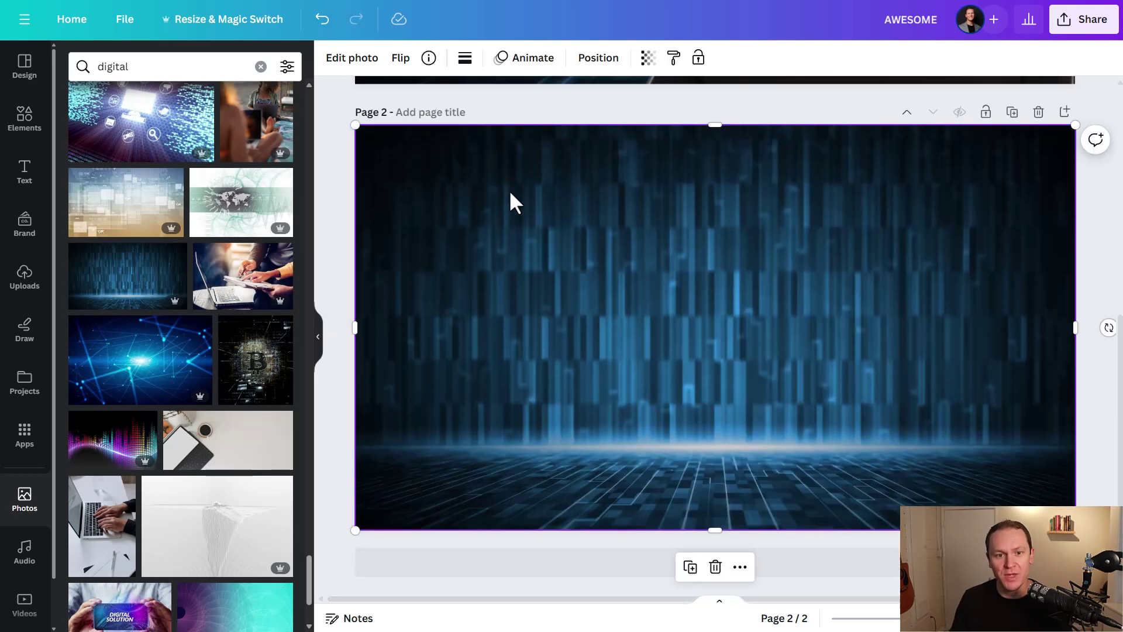
pyautogui.click(648, 58)
pyautogui.moveTo(648, 120); pyautogui.dragTo(608, 126)
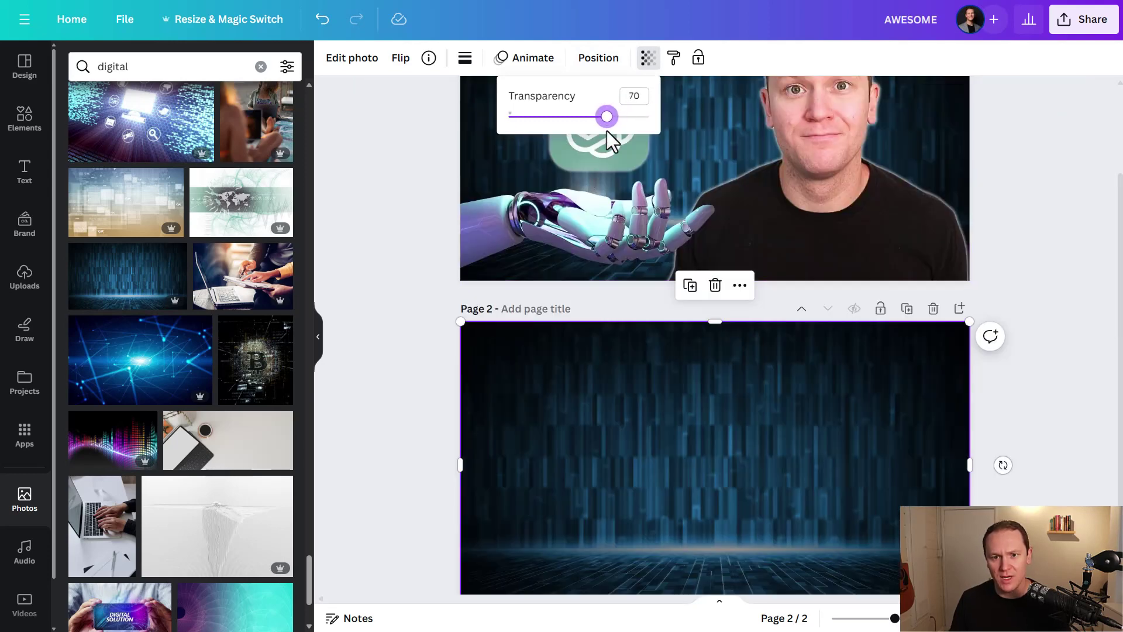
pyautogui.moveTo(607, 116); pyautogui.dragTo(614, 122)
pyautogui.click(406, 311)
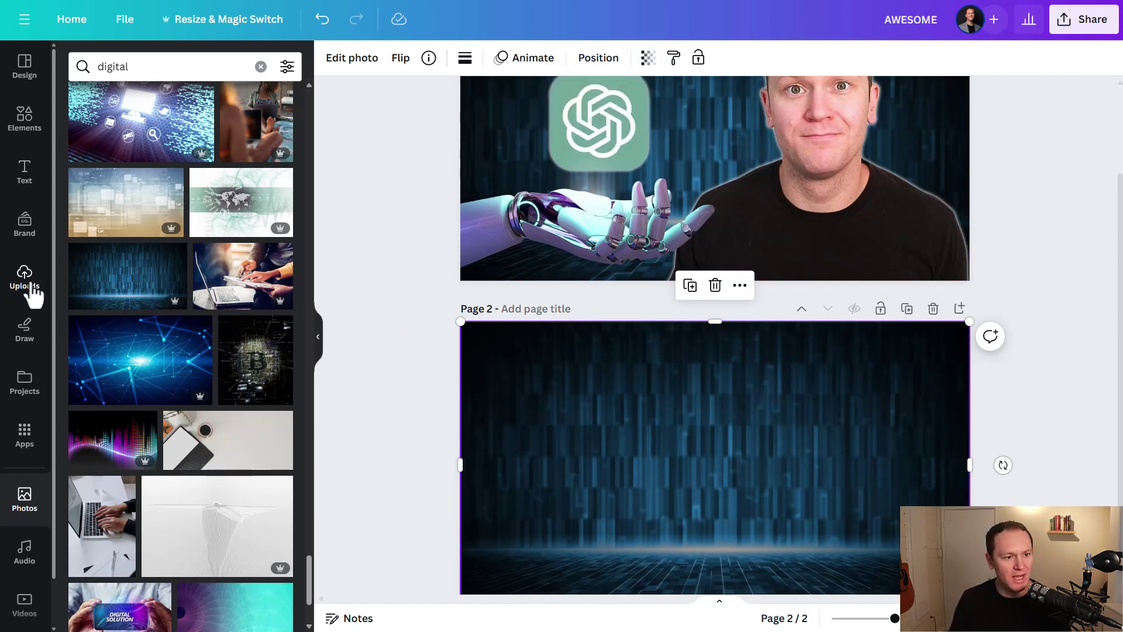
# Add the uploaded photo of the man in the black T-shirt in front of the bookshelf wall to page 2.
pyautogui.click(27, 275)
pyautogui.scroll(-10, 169, 307)
pyautogui.scroll(-10, 176, 308)
pyautogui.click(152, 298)
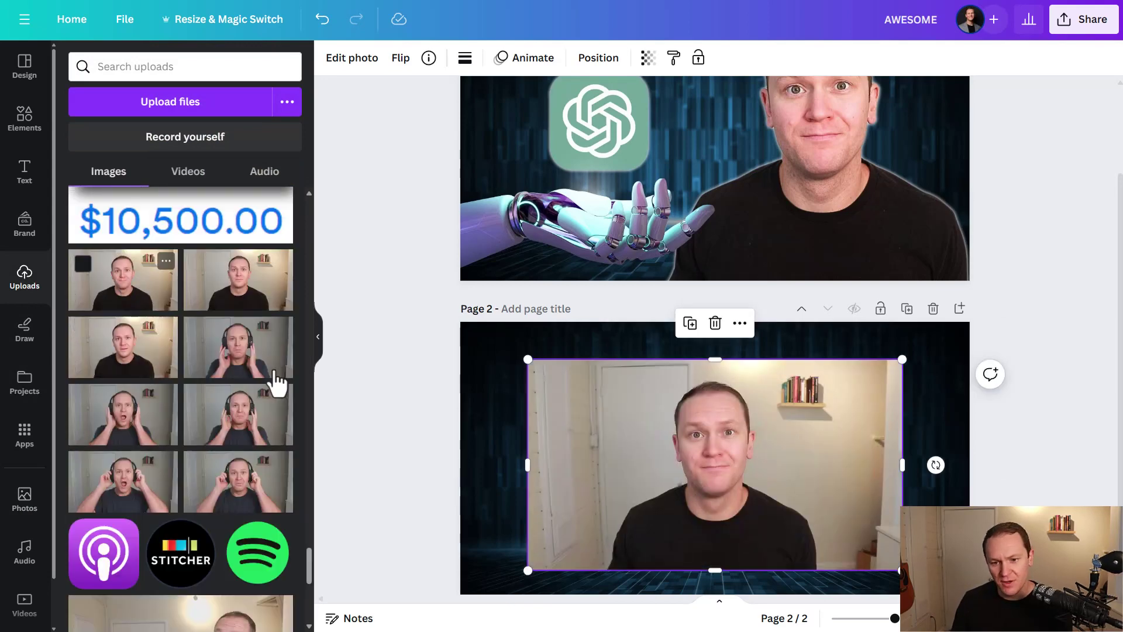
pyautogui.scroll(-2, 501, 366)
pyautogui.scroll(5, 810, 288)
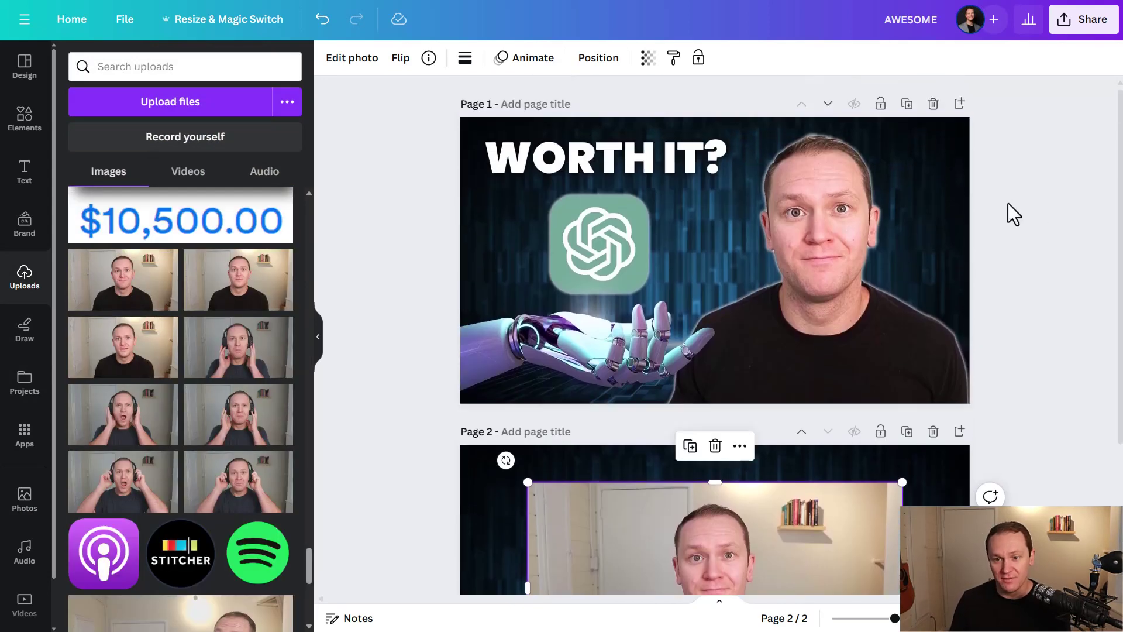
# Remove the background from the portrait photo on page 2 with BG Remover.
pyautogui.scroll(-3, 722, 241)
pyautogui.scroll(2, 825, 174)
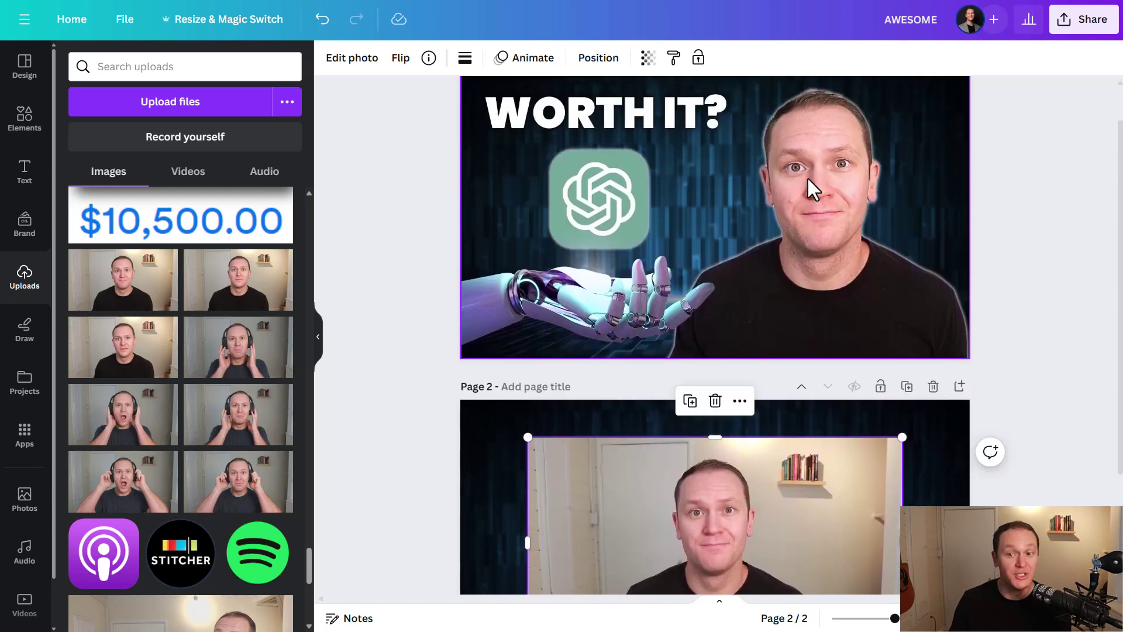
pyautogui.scroll(-3, 830, 158)
pyautogui.scroll(2, 730, 374)
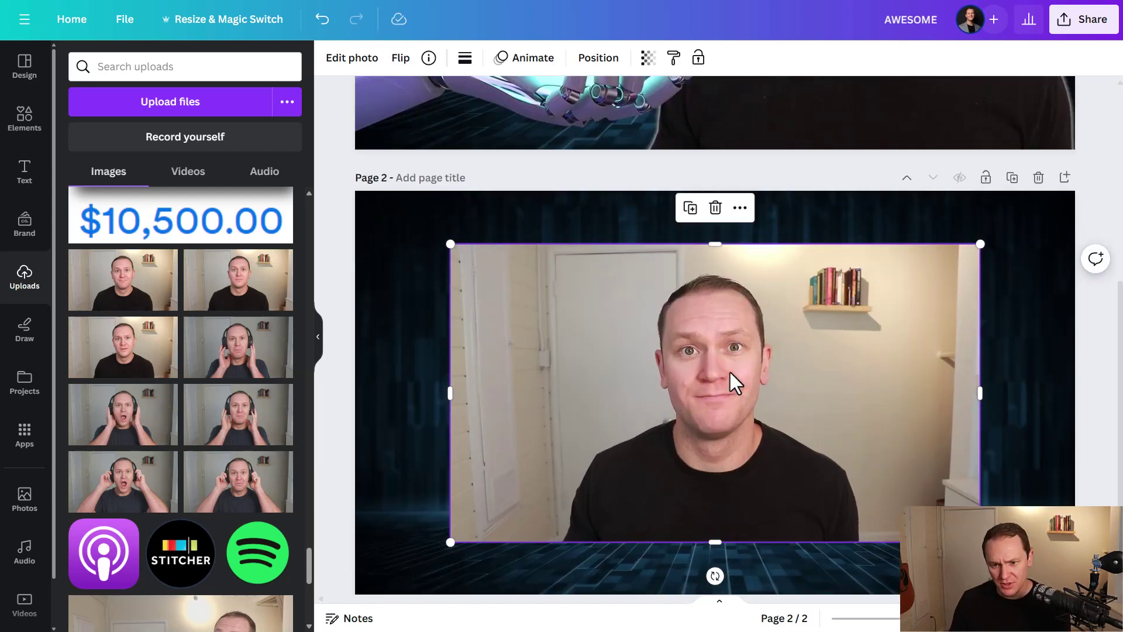
pyautogui.click(353, 59)
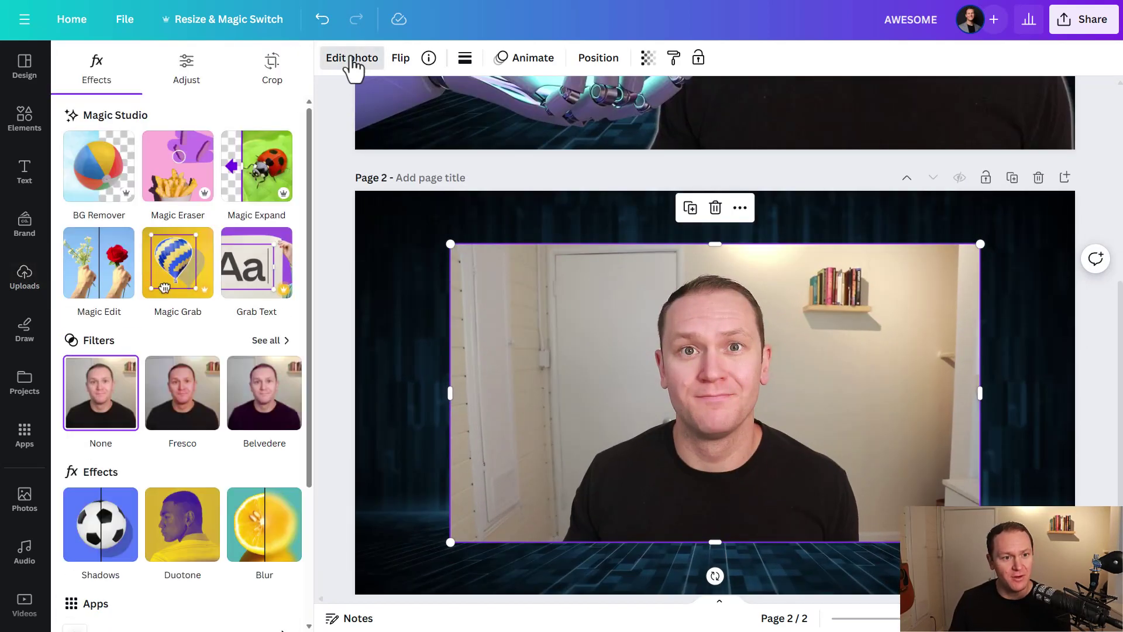
pyautogui.click(106, 186)
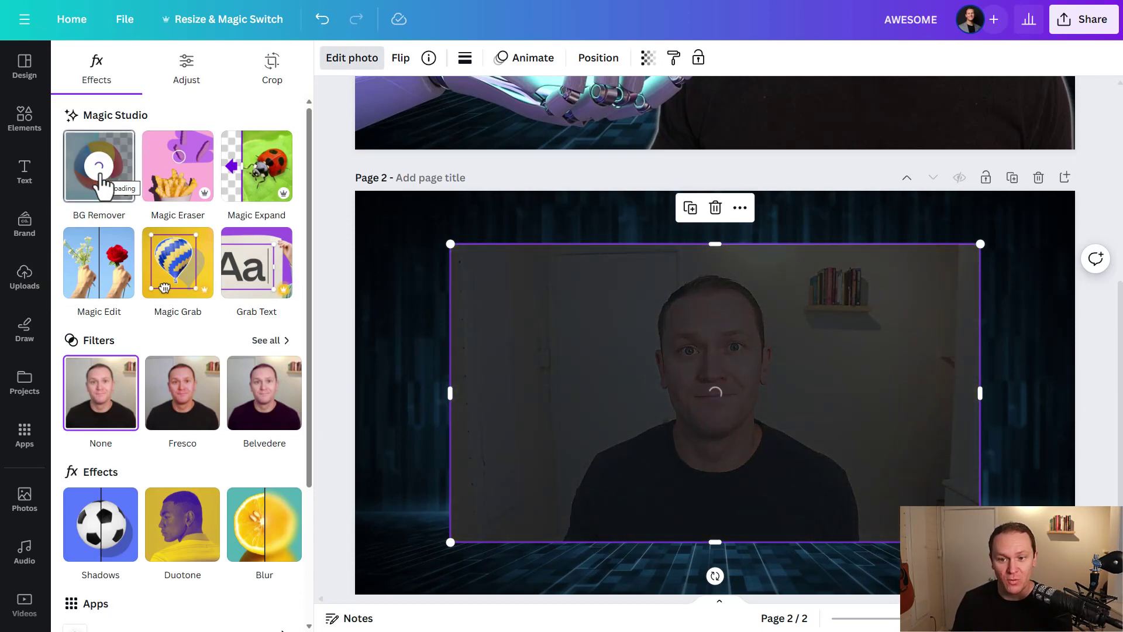
# Enlarge the portrait cutout and position it on the right side of page 2 to match the page 1 layout.
pyautogui.moveTo(724, 376); pyautogui.dragTo(953, 416)
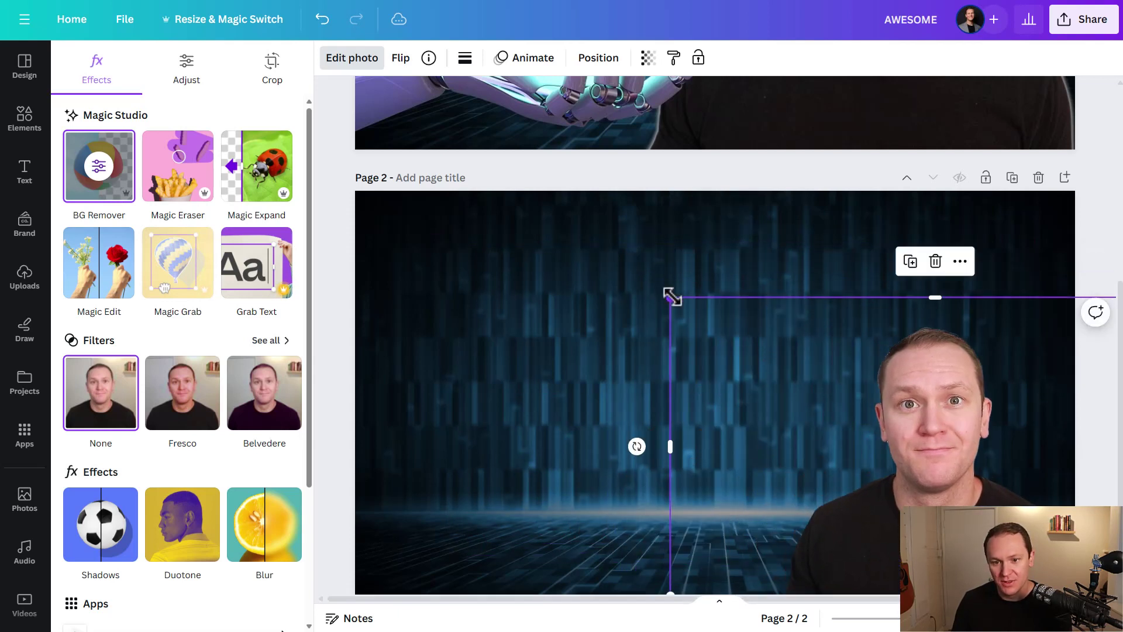
pyautogui.moveTo(670, 446); pyautogui.dragTo(763, 446)
pyautogui.moveTo(760, 296); pyautogui.dragTo(572, 218)
pyautogui.scroll(-3, 692, 298)
pyautogui.scroll(-2, 692, 298)
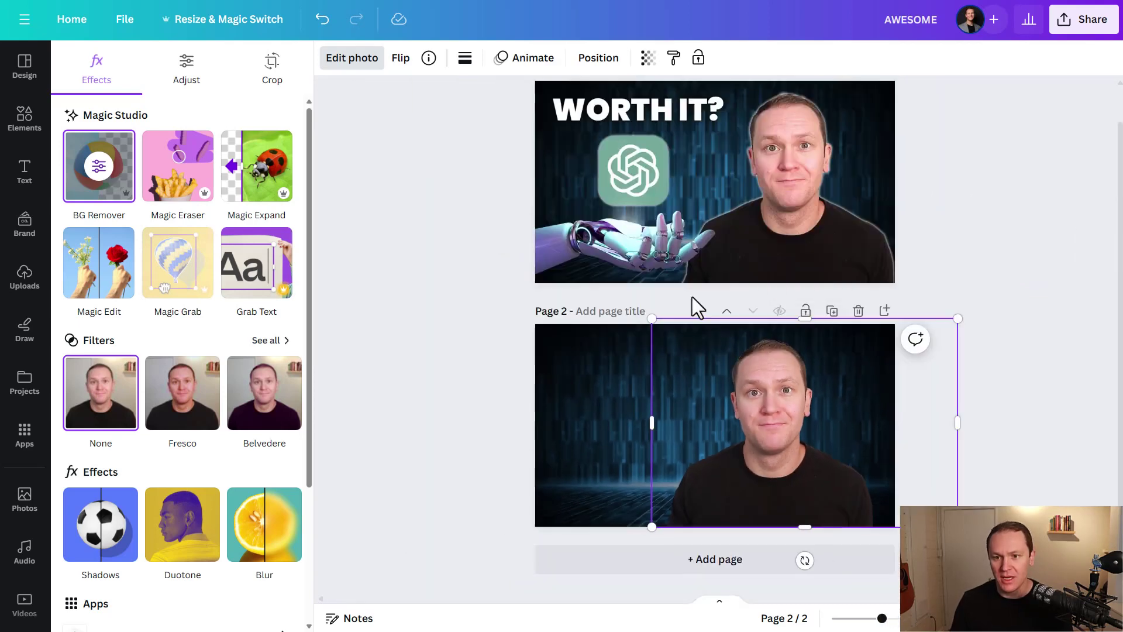
pyautogui.moveTo(774, 374); pyautogui.dragTo(791, 395)
pyautogui.moveTo(669, 319); pyautogui.dragTo(656, 316)
pyautogui.moveTo(782, 404); pyautogui.dragTo(792, 404)
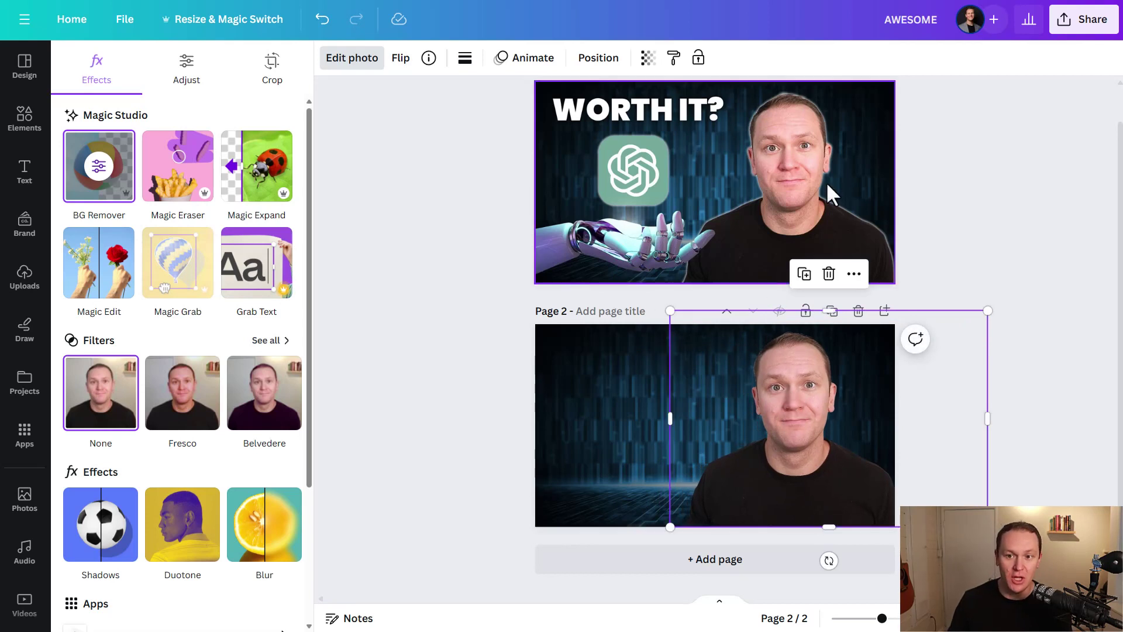
pyautogui.moveTo(804, 383); pyautogui.dragTo(800, 383)
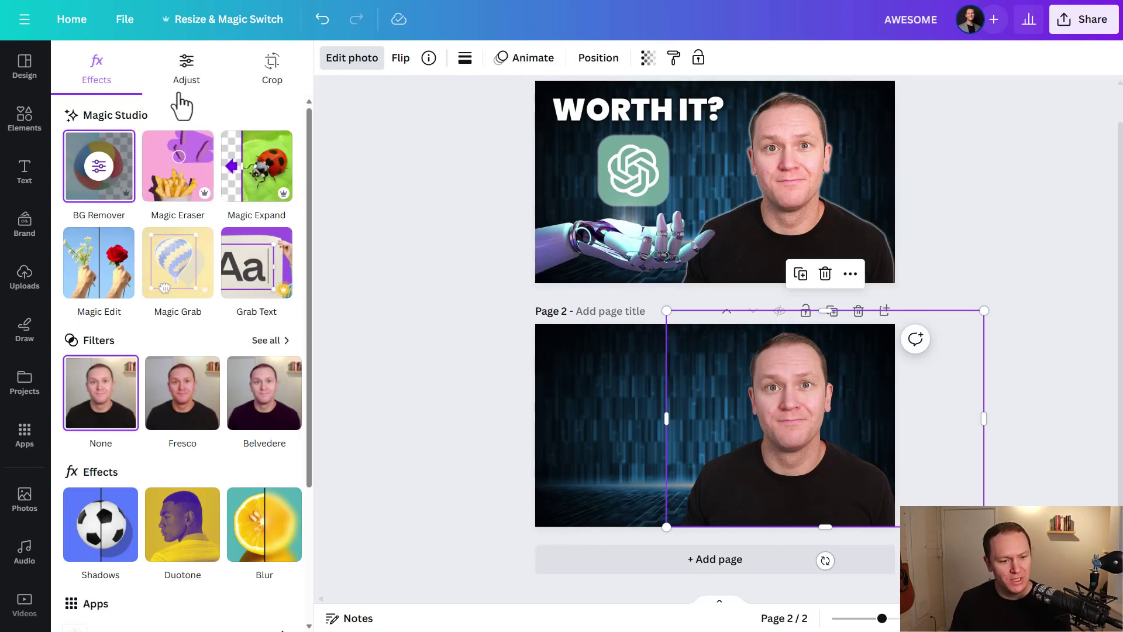
# Apply the Glow shadow effect to the portrait cutout on page 2 and set its color to white.
pyautogui.scroll(-5, 176, 117)
pyautogui.click(91, 358)
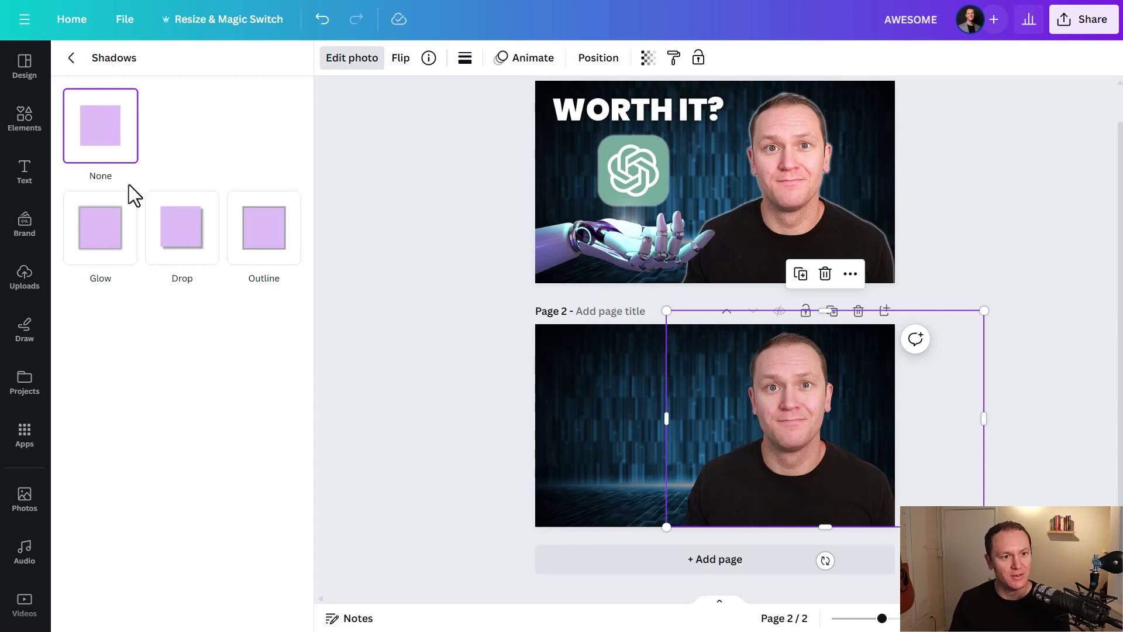
pyautogui.click(73, 58)
pyautogui.scroll(3, 158, 176)
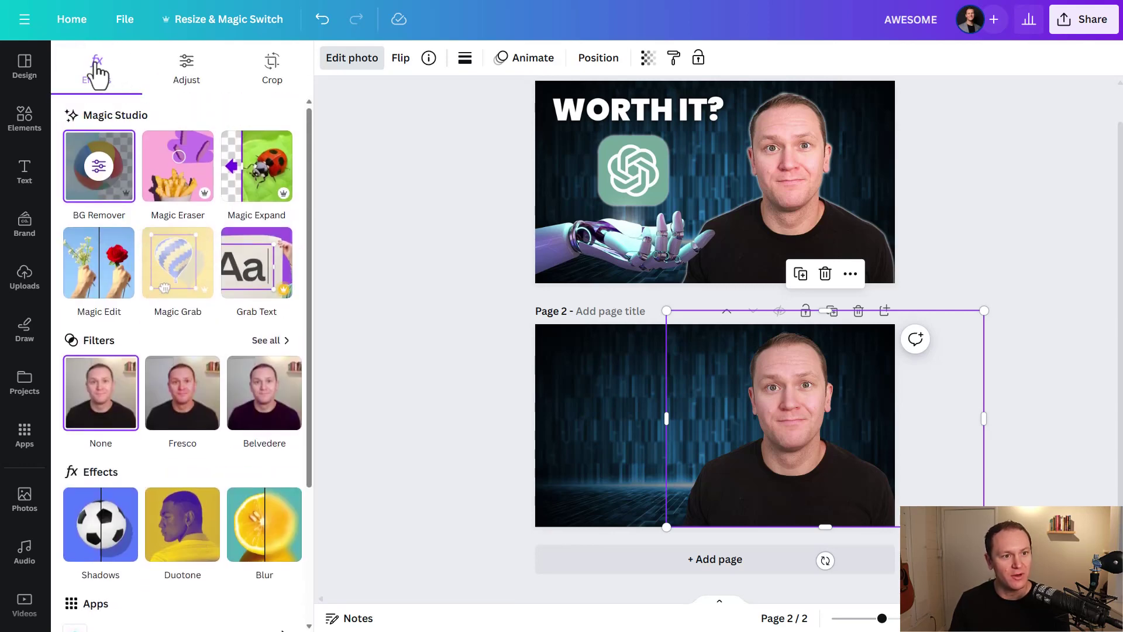
pyautogui.scroll(-2, 129, 128)
pyautogui.scroll(-1, 128, 234)
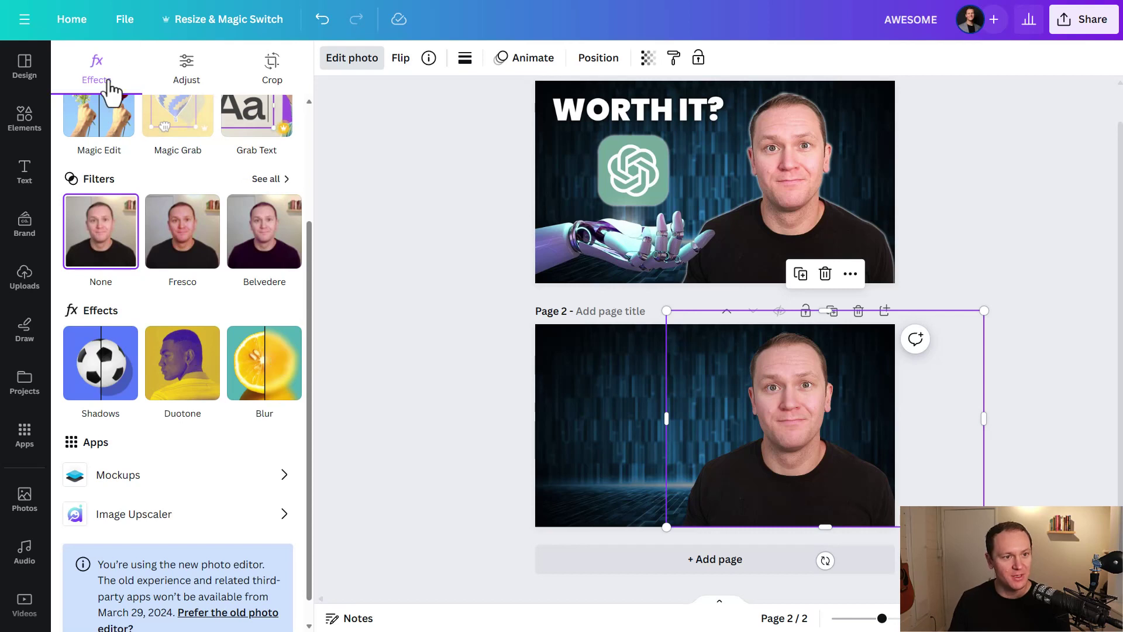
pyautogui.click(100, 362)
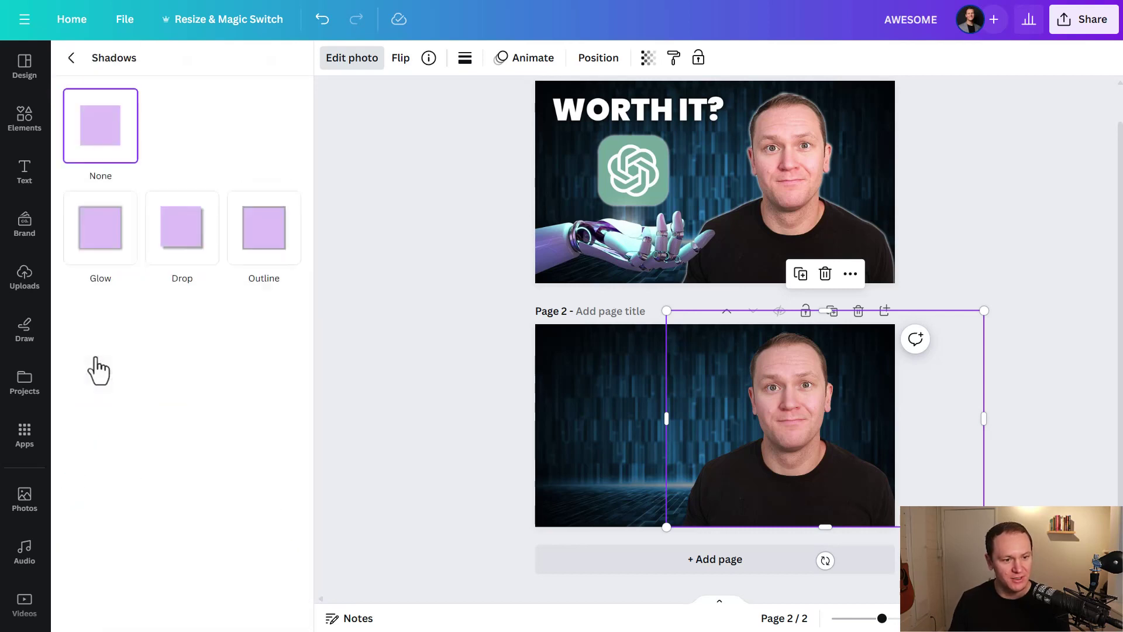
pyautogui.click(98, 250)
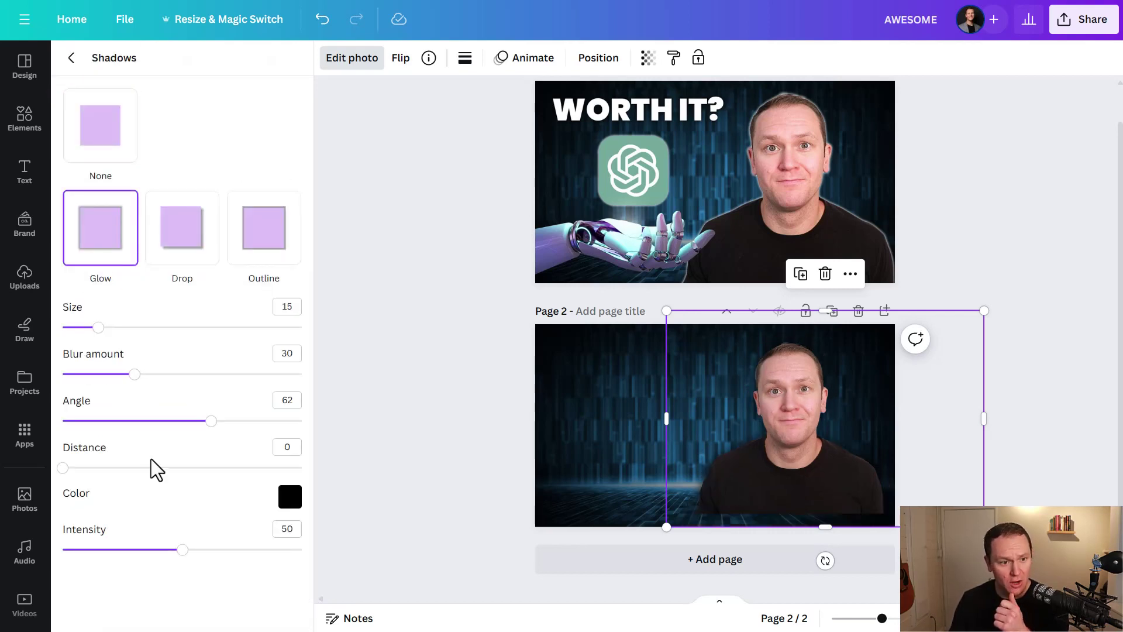
pyautogui.click(291, 500)
pyautogui.moveTo(304, 412); pyautogui.dragTo(275, 316)
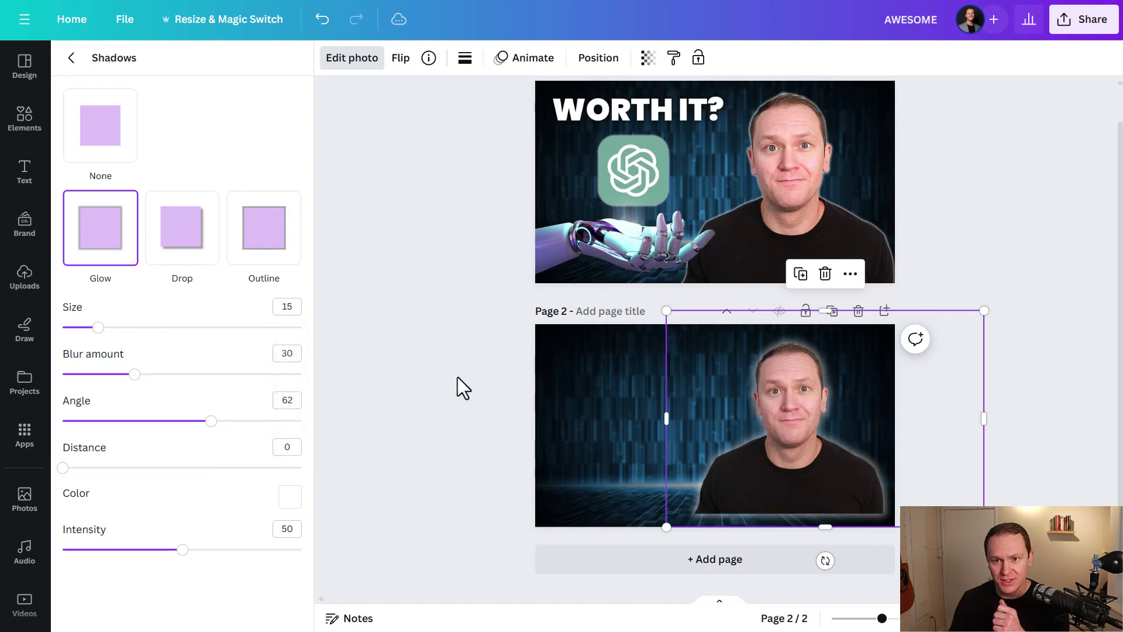
# Set the portrait's glow size to 0, intensity to 100 and blur amount to 13.
pyautogui.moveTo(104, 338); pyautogui.dragTo(62, 338)
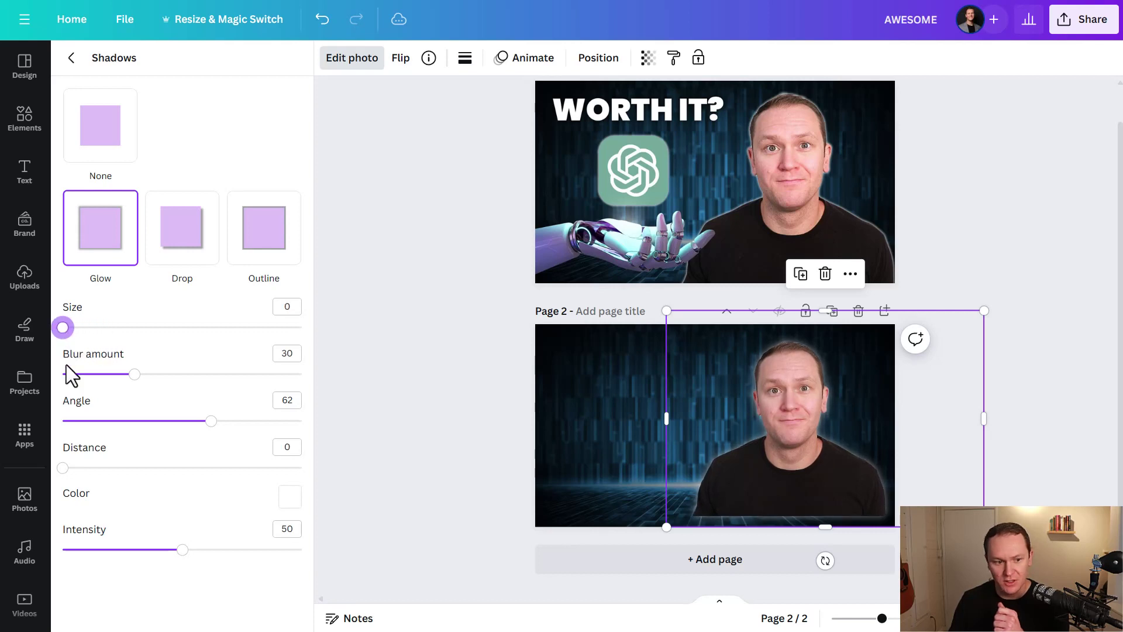
pyautogui.moveTo(182, 556); pyautogui.dragTo(307, 562)
pyautogui.moveTo(134, 374); pyautogui.dragTo(96, 399)
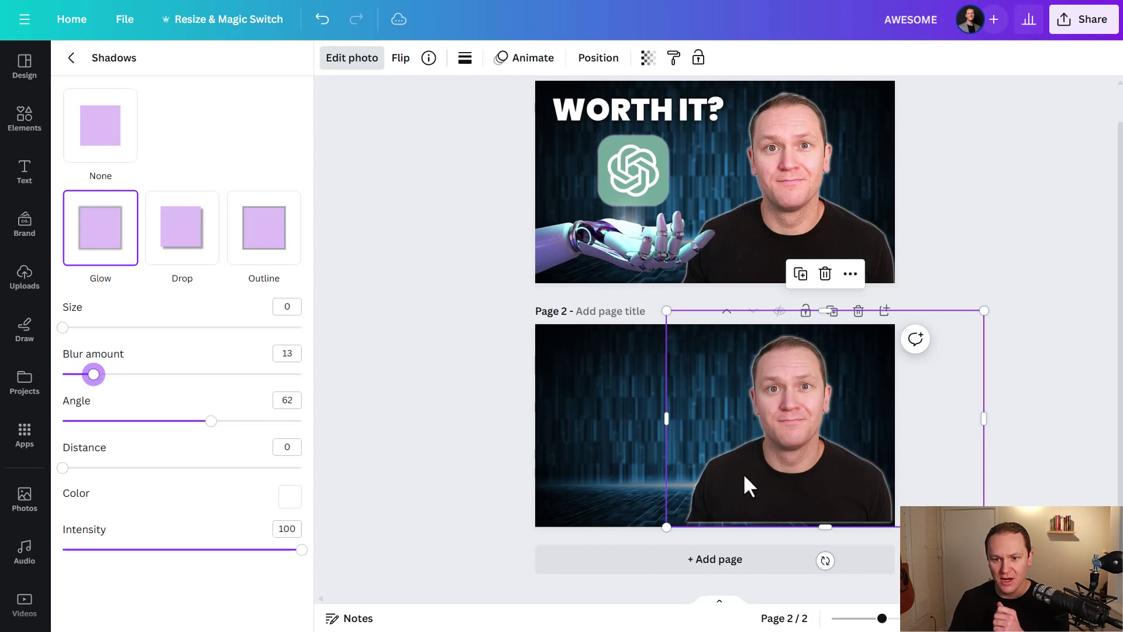
# Enlarge and reposition the glowing portrait so its straight lower edge falls below the bottom of page 2.
pyautogui.moveTo(770, 462); pyautogui.dragTo(778, 439)
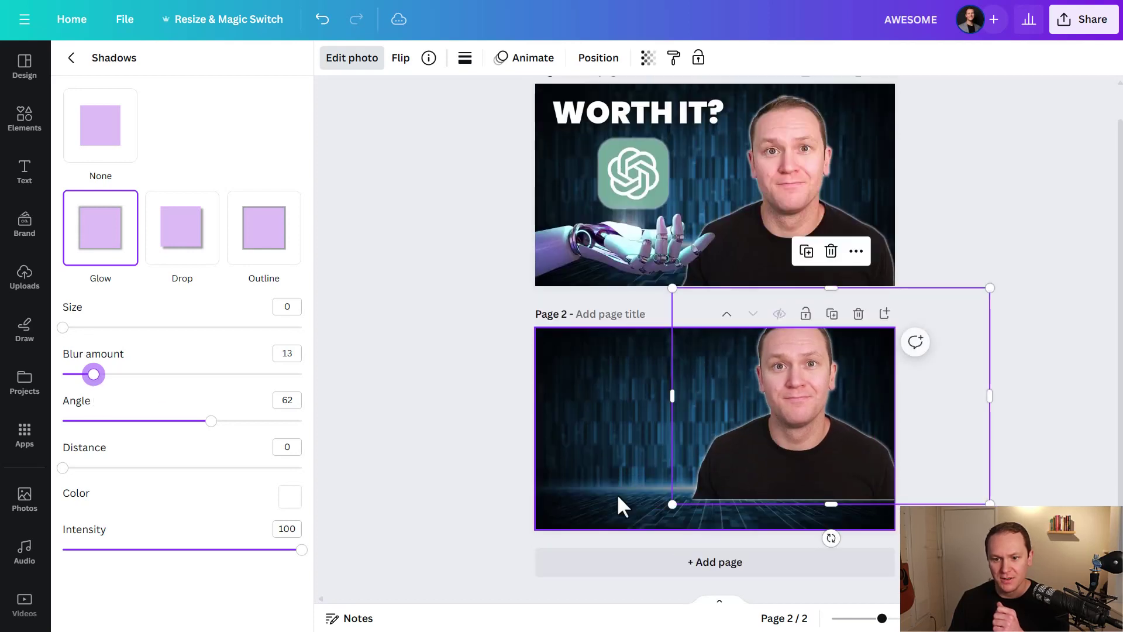
pyautogui.click(492, 392)
pyautogui.moveTo(869, 448); pyautogui.dragTo(885, 471)
pyautogui.moveTo(684, 307); pyautogui.dragTo(642, 283)
pyautogui.scroll(1, 725, 401)
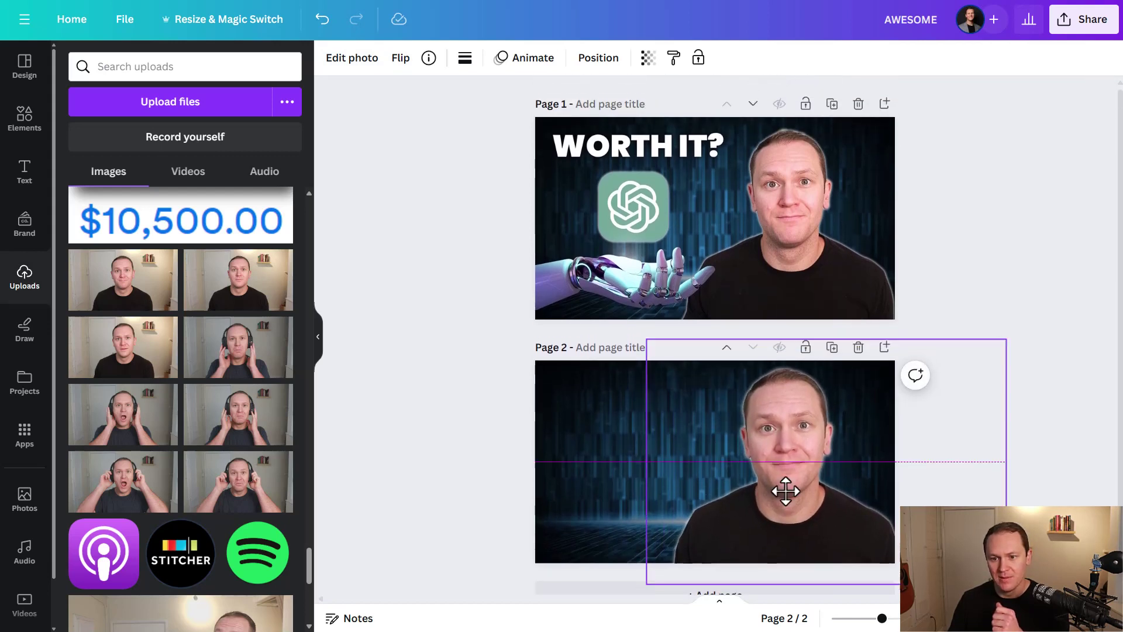
pyautogui.click(392, 340)
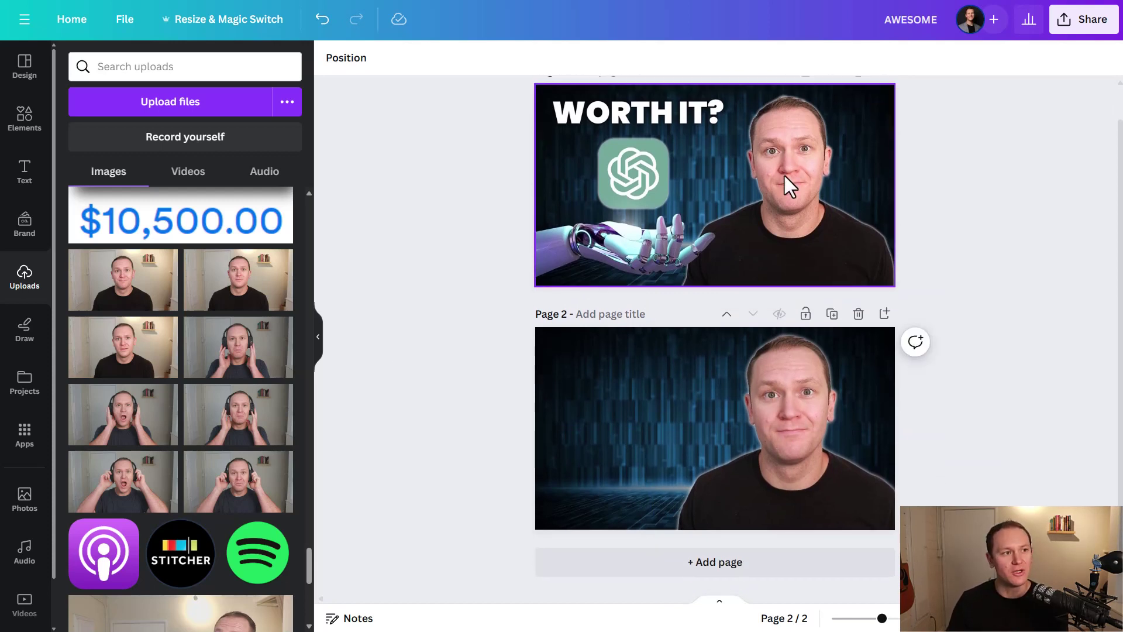
# Raise the portrait's brightness to 21 and its contrast to 12.
pyautogui.click(803, 382)
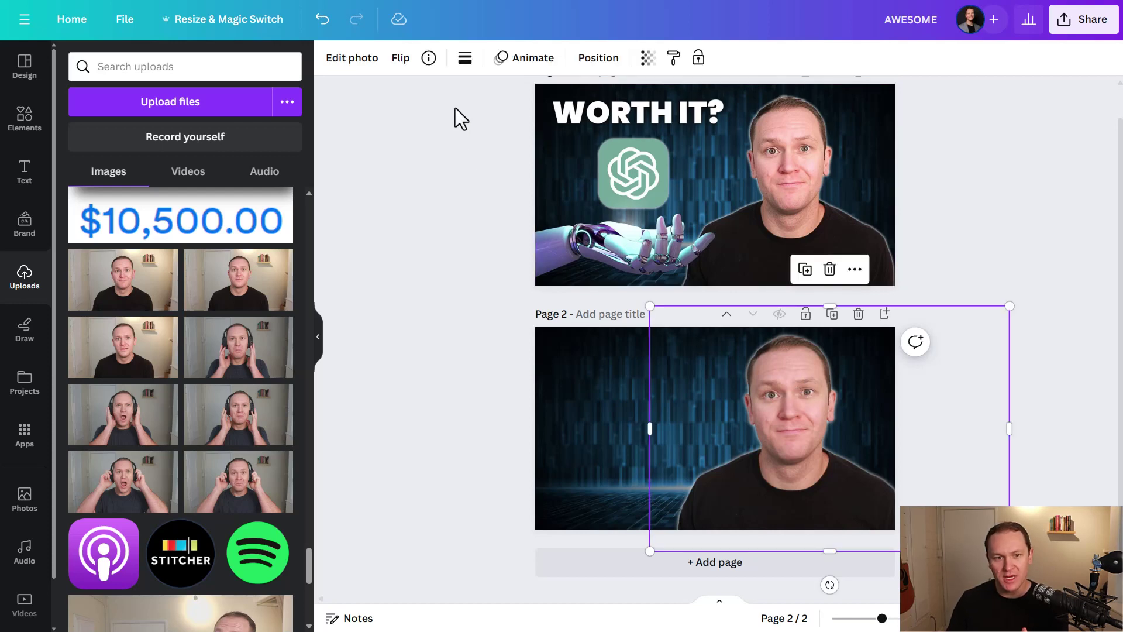
pyautogui.click(369, 58)
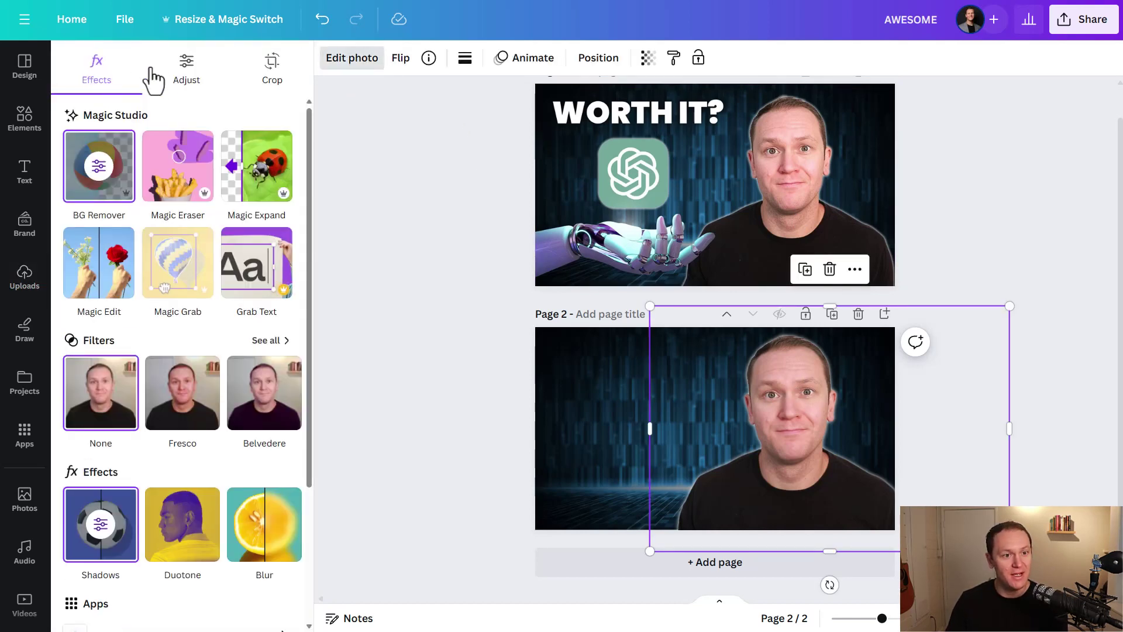
pyautogui.click(187, 73)
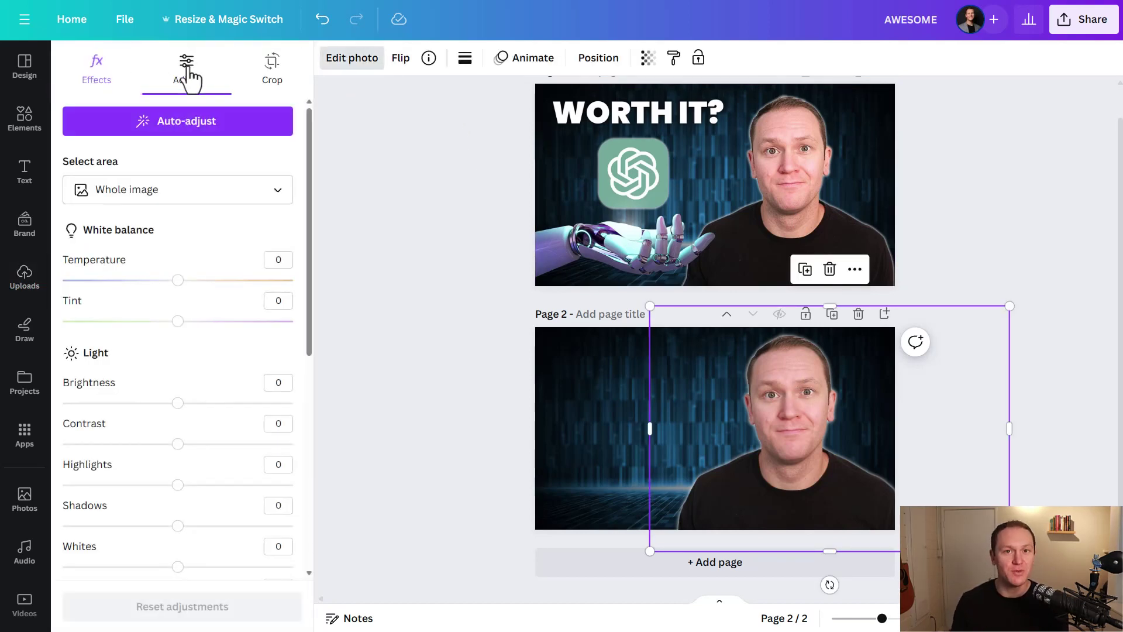
pyautogui.scroll(-3, 188, 258)
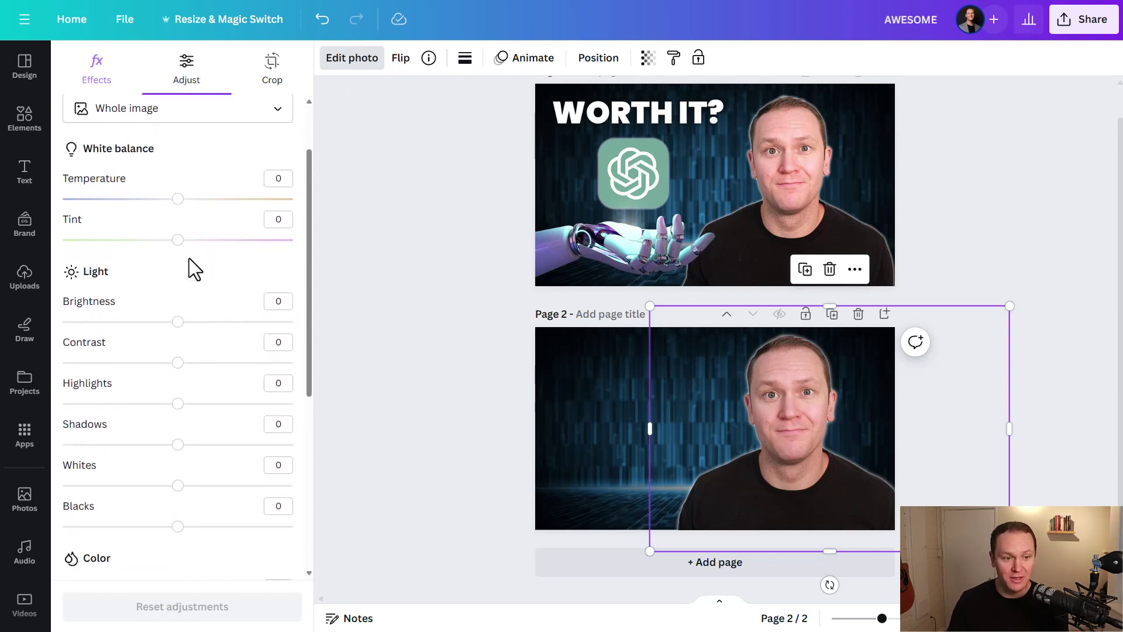
pyautogui.moveTo(179, 257); pyautogui.dragTo(202, 258)
pyautogui.moveTo(178, 299); pyautogui.dragTo(192, 299)
# Set the portrait's sharpness to 14 and try out the clarity and vibrance adjustments, returning vibrance to 0.
pyautogui.scroll(-5, 193, 310)
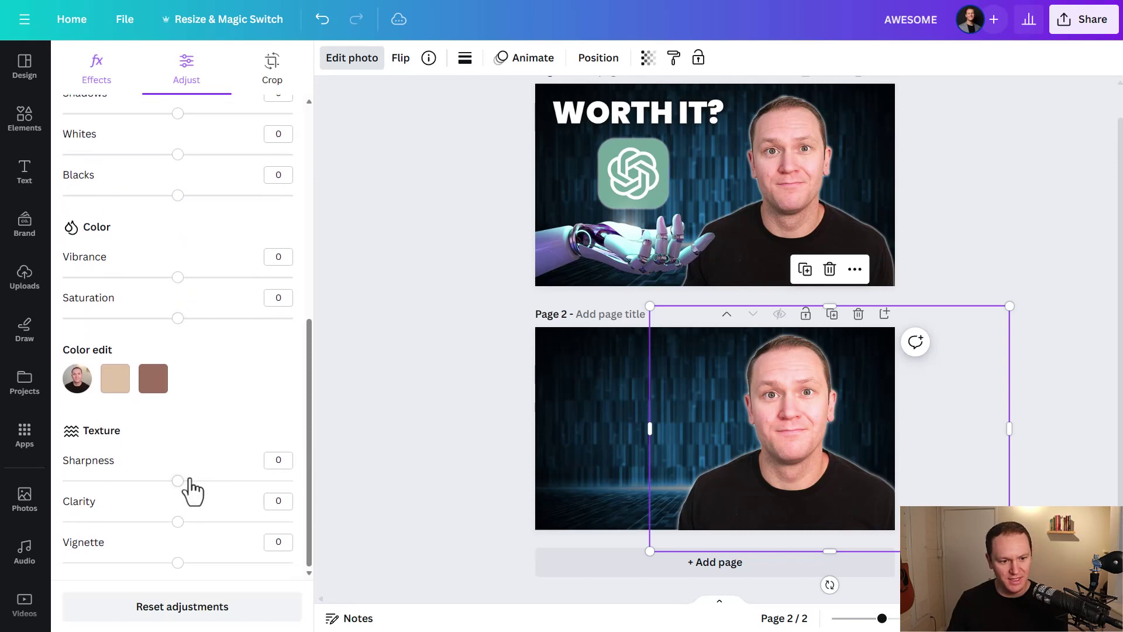
pyautogui.moveTo(178, 480)
pyautogui.mouseDown()
pyautogui.moveTo(293, 481)
pyautogui.moveTo(25, 494)
pyautogui.moveTo(208, 481)
pyautogui.moveTo(194, 481)
pyautogui.mouseUp()
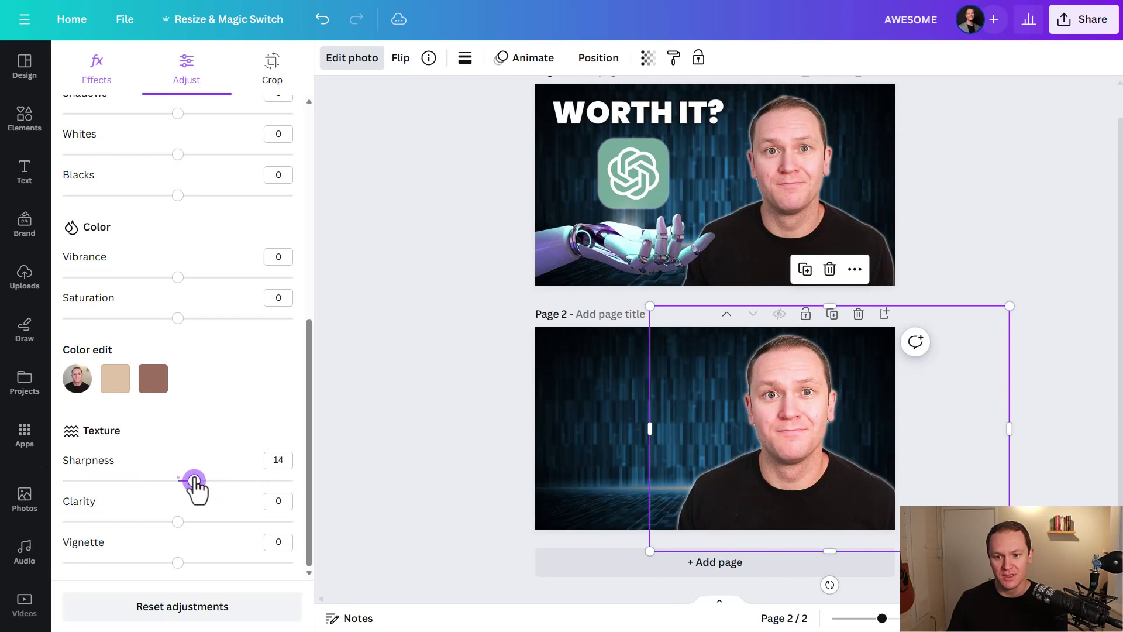
pyautogui.moveTo(180, 518)
pyautogui.mouseDown()
pyautogui.moveTo(205, 522)
pyautogui.moveTo(177, 523)
pyautogui.mouseUp()
pyautogui.scroll(3, 170, 458)
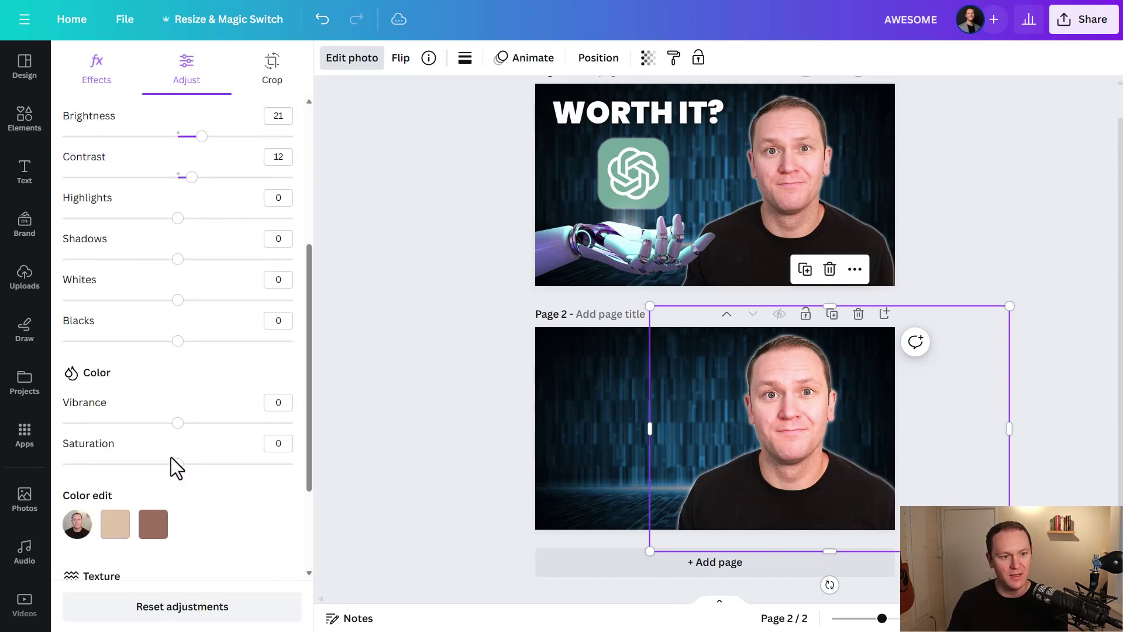
pyautogui.moveTo(178, 423)
pyautogui.mouseDown()
pyautogui.moveTo(219, 423)
pyautogui.moveTo(178, 423)
pyautogui.mouseUp()
pyautogui.scroll(3, 176, 433)
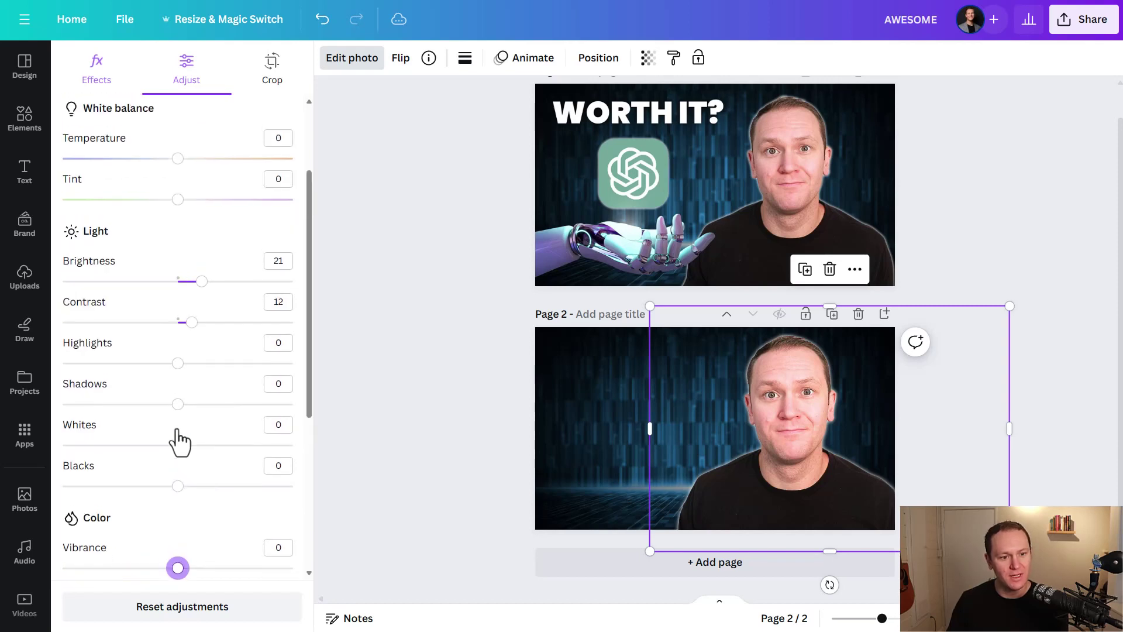
# Set the portrait's blacks to 22 and brightness to 14, and make its color temperature slightly warmer.
pyautogui.moveTo(178, 486); pyautogui.dragTo(203, 486)
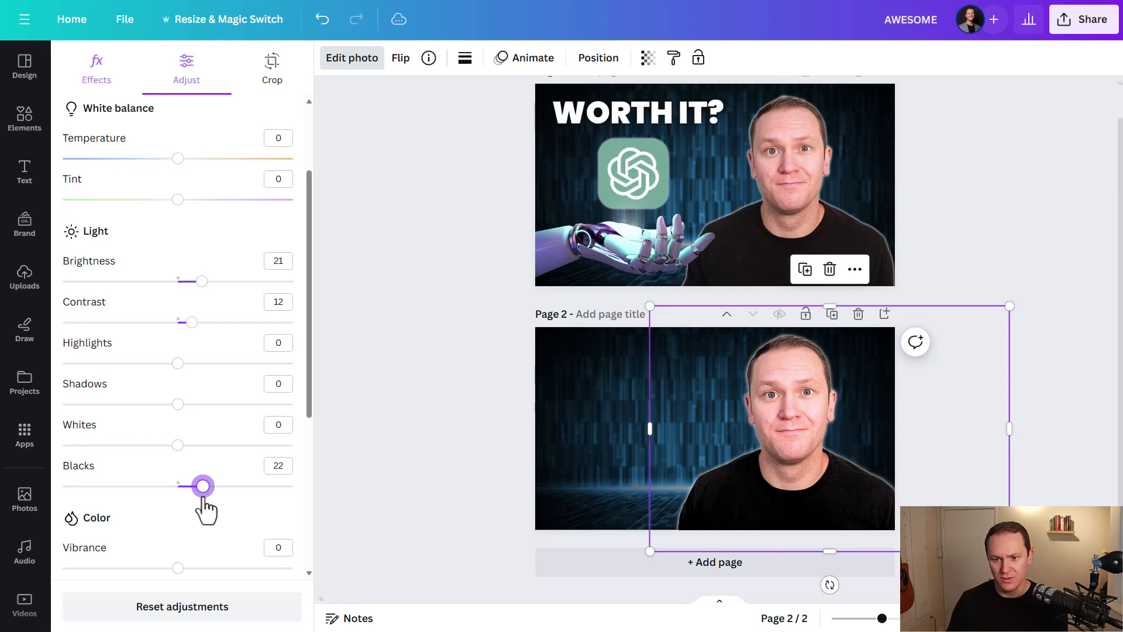
pyautogui.scroll(2, 195, 494)
pyautogui.moveTo(200, 404); pyautogui.dragTo(194, 409)
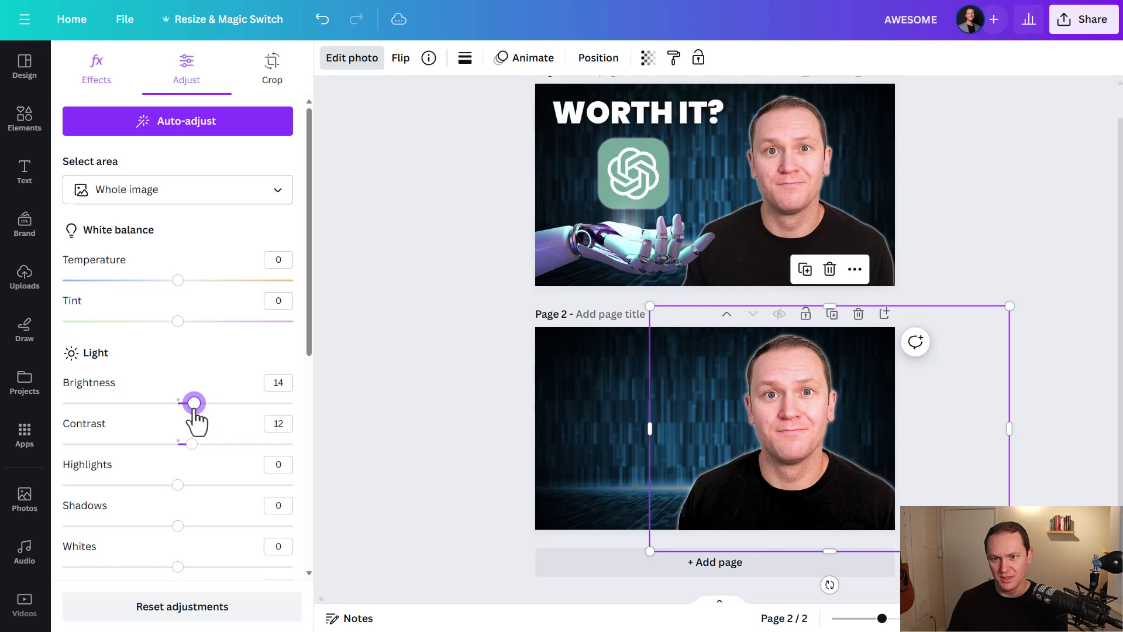
pyautogui.moveTo(178, 281); pyautogui.dragTo(187, 281)
pyautogui.click(384, 380)
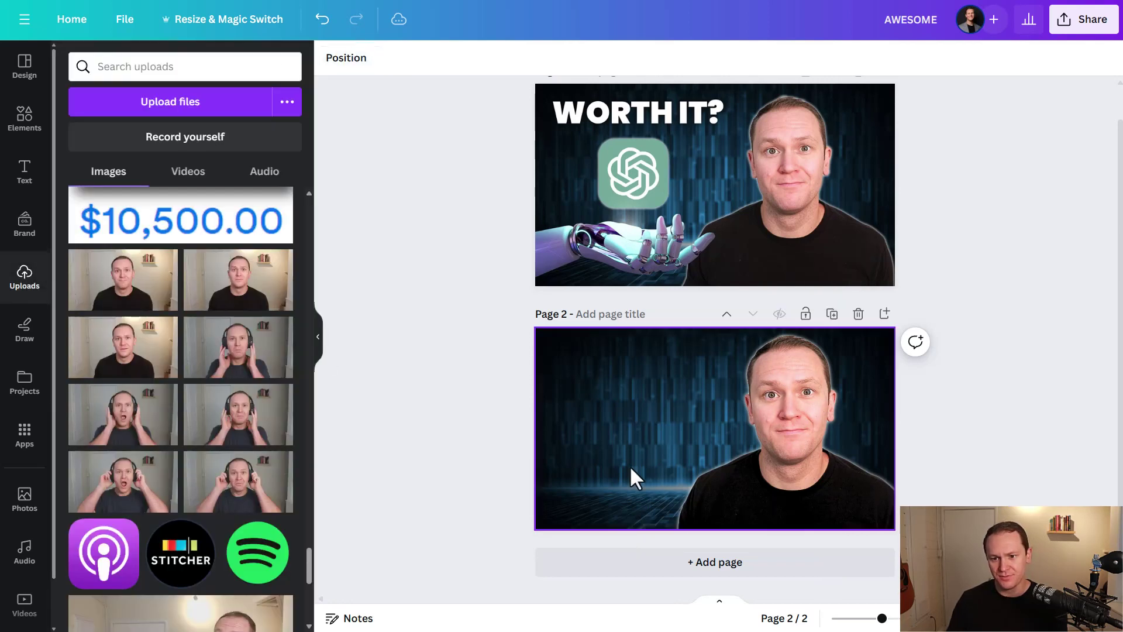
# Nudge the portrait slightly to the right on page 2.
pyautogui.moveTo(774, 452); pyautogui.dragTo(781, 454)
pyautogui.click(384, 327)
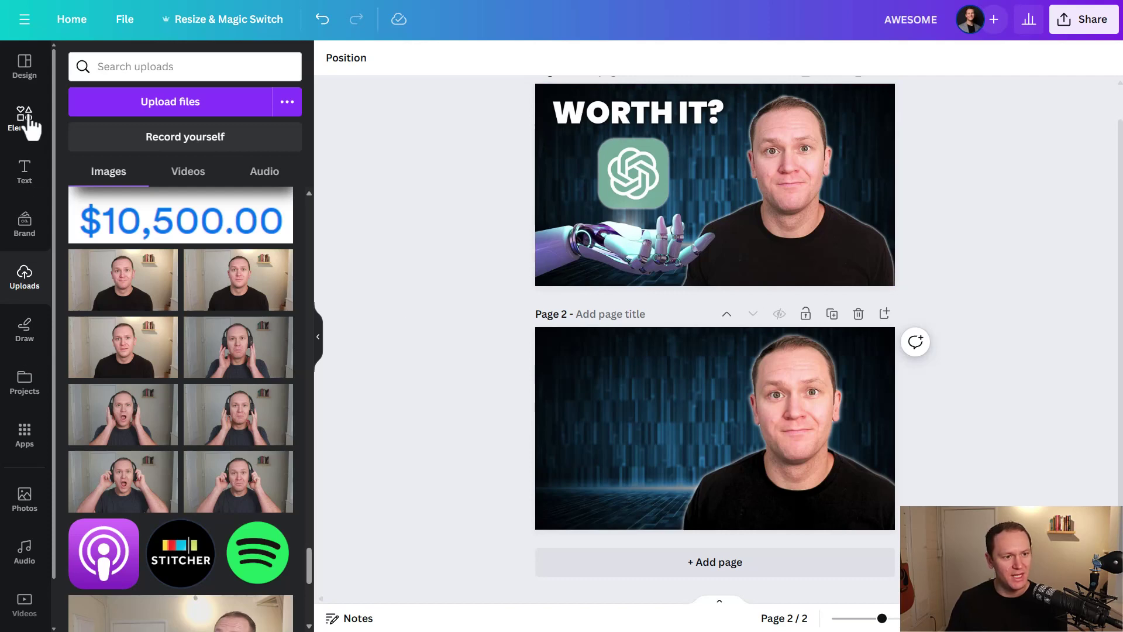
# Search the photos for "AI ARM" and add the purple robotic arm with the open palm to page 2.
pyautogui.click(26, 501)
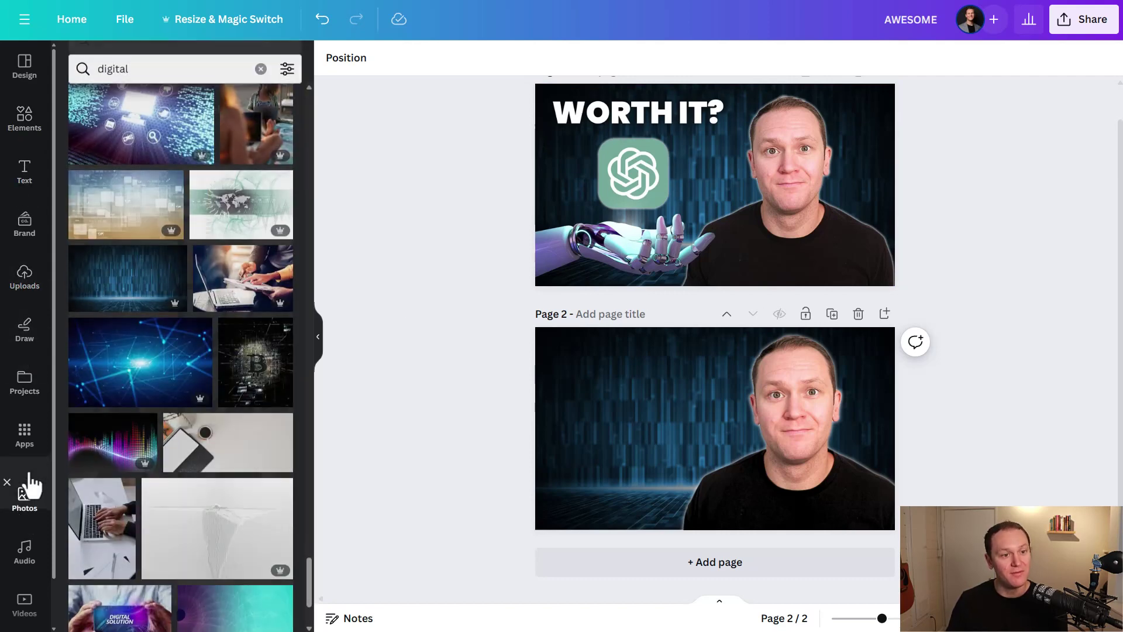
pyautogui.click(76, 66)
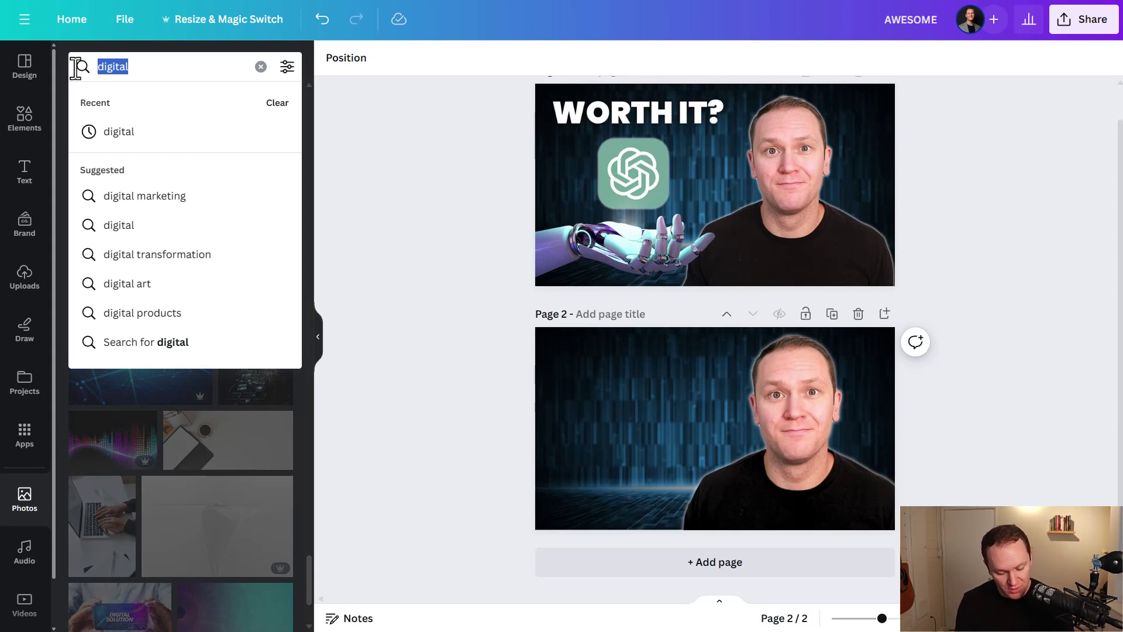
pyautogui.write('AI ARM')
pyautogui.press('Return')
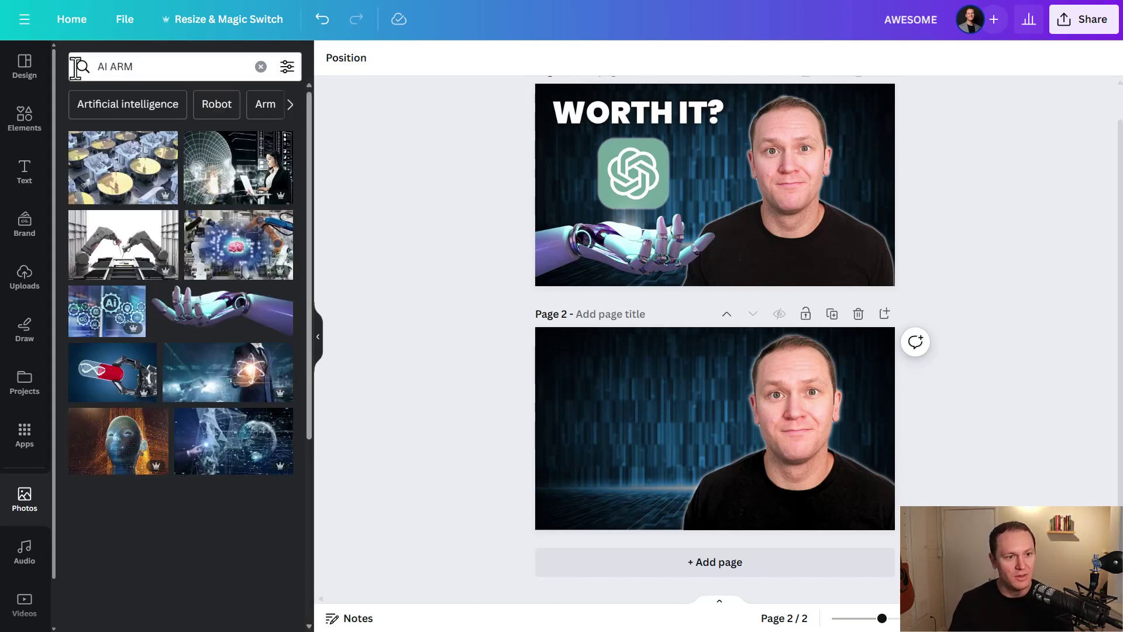
pyautogui.click(230, 310)
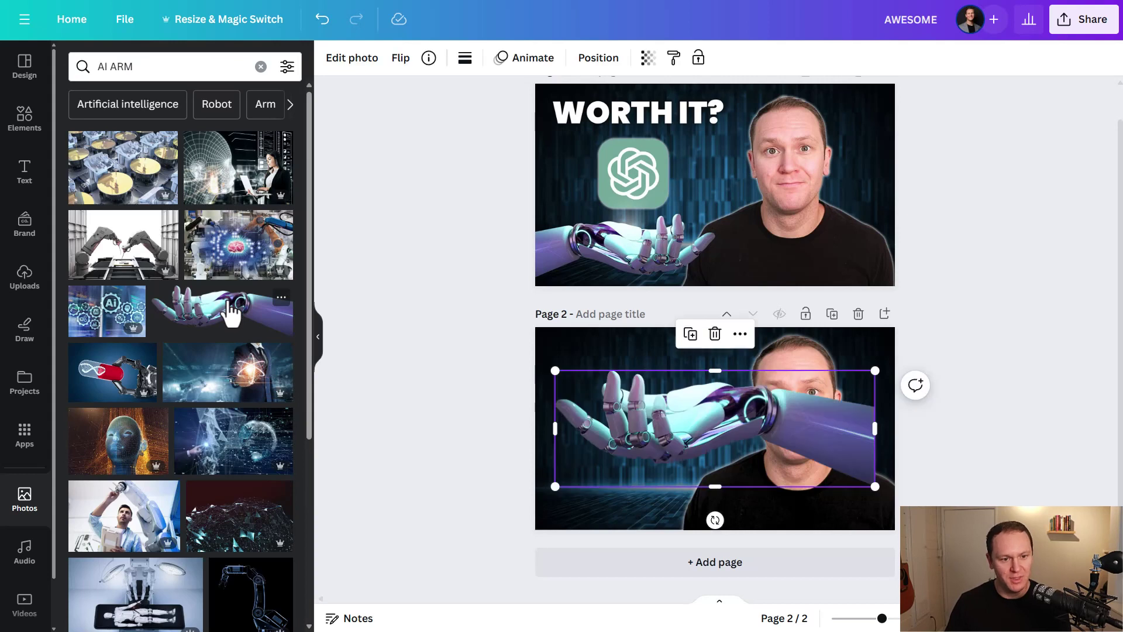
# Move the robotic arm to the left edge of page 2 and flip it horizontally.
pyautogui.moveTo(699, 417); pyautogui.dragTo(680, 417)
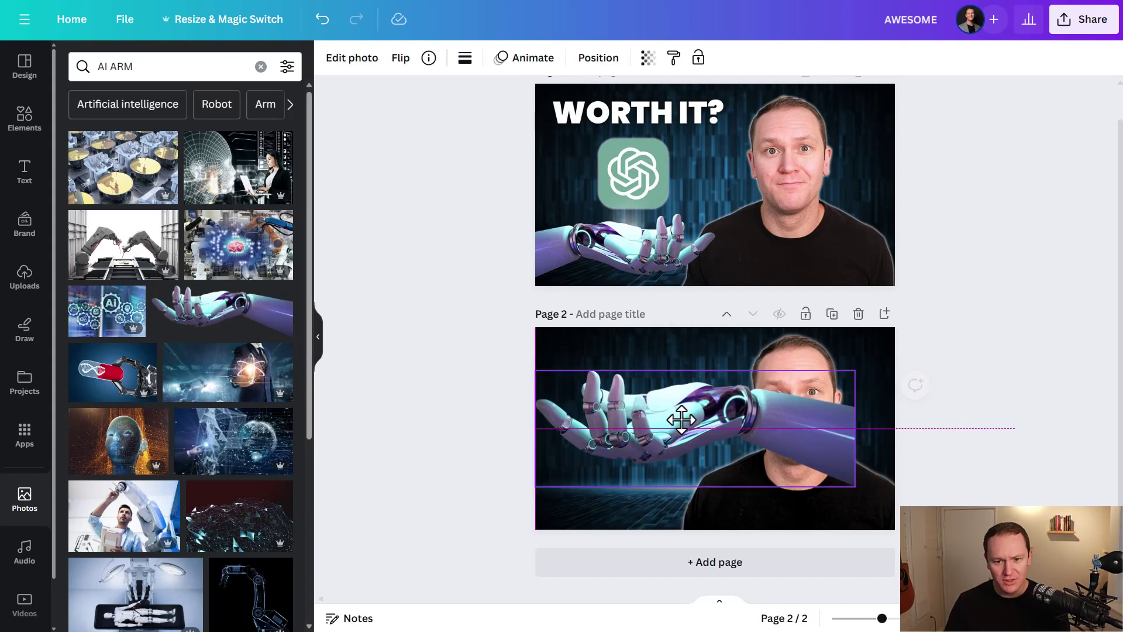
pyautogui.click(401, 59)
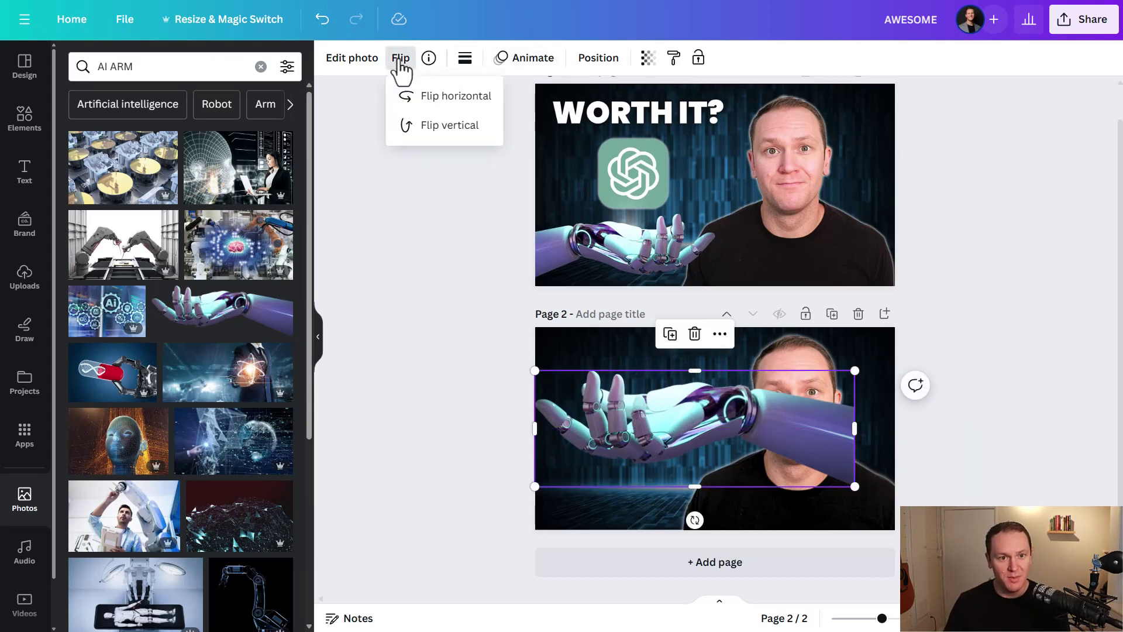
pyautogui.click(433, 96)
# Shrink the robotic arm and place it in page 2's lower-left corner, with its fingertips reaching the portrait's shoulder.
pyautogui.moveTo(623, 450); pyautogui.dragTo(624, 472)
pyautogui.moveTo(856, 393); pyautogui.dragTo(667, 483)
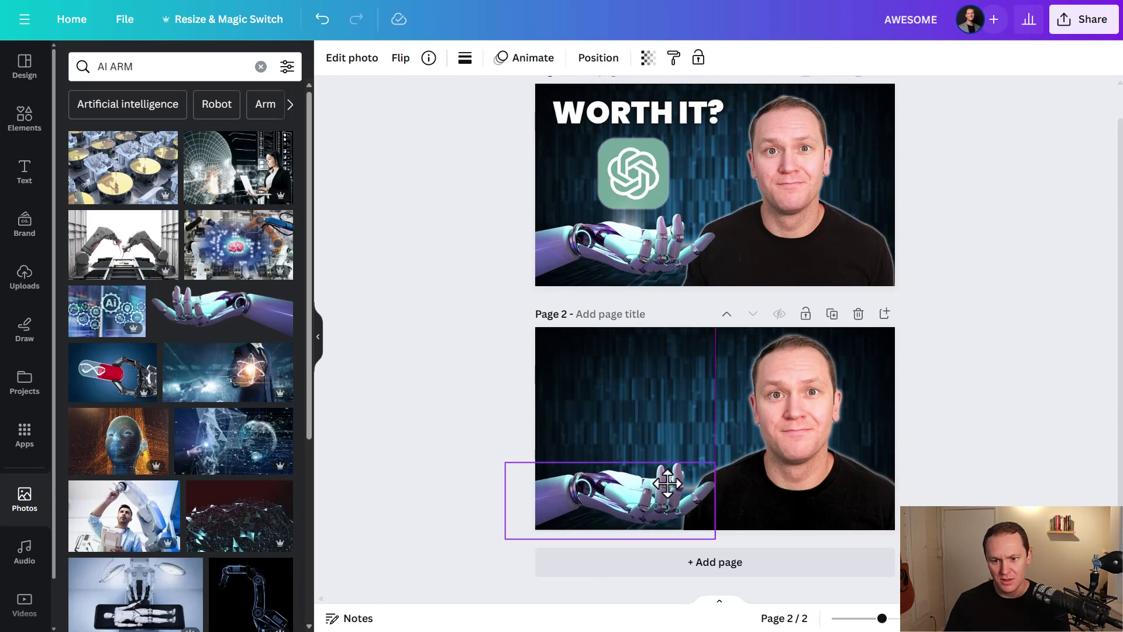
pyautogui.moveTo(667, 483)
pyautogui.mouseDown()
pyautogui.moveTo(718, 463)
pyautogui.moveTo(653, 489)
pyautogui.moveTo(663, 489)
pyautogui.mouseUp()
pyautogui.moveTo(721, 456); pyautogui.dragTo(671, 477)
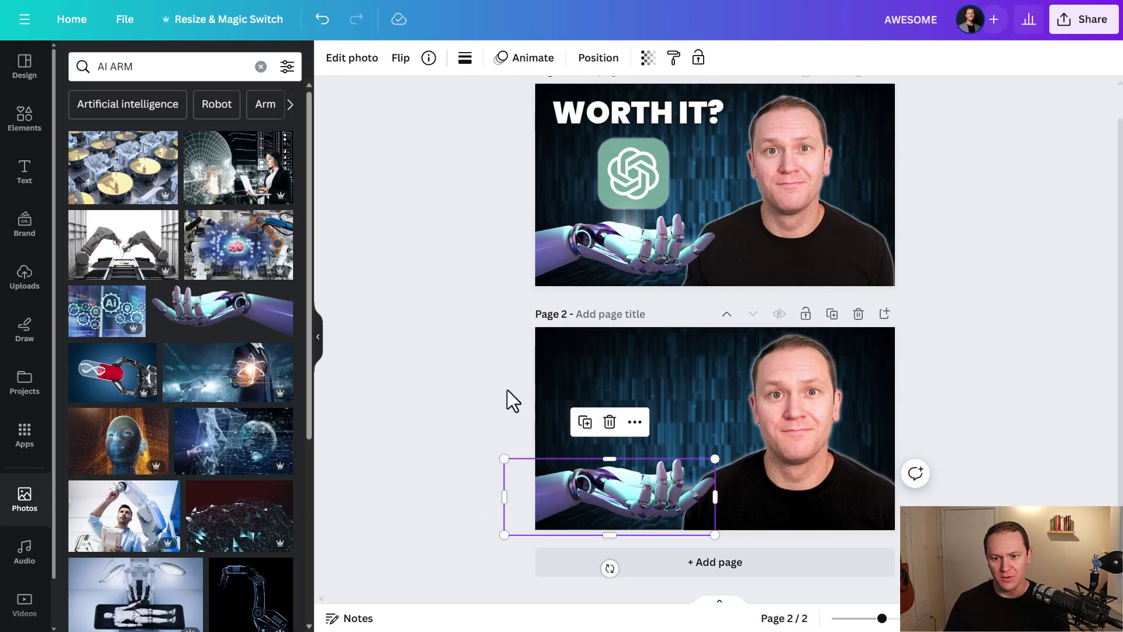
pyautogui.click(507, 390)
pyautogui.click(774, 441)
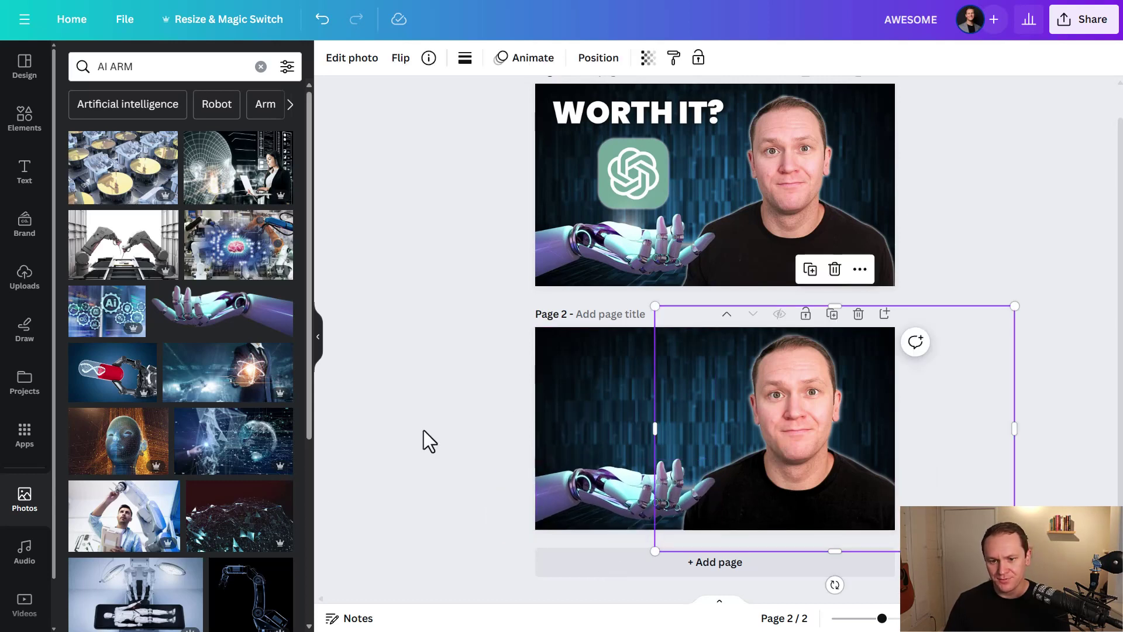
pyautogui.click(420, 392)
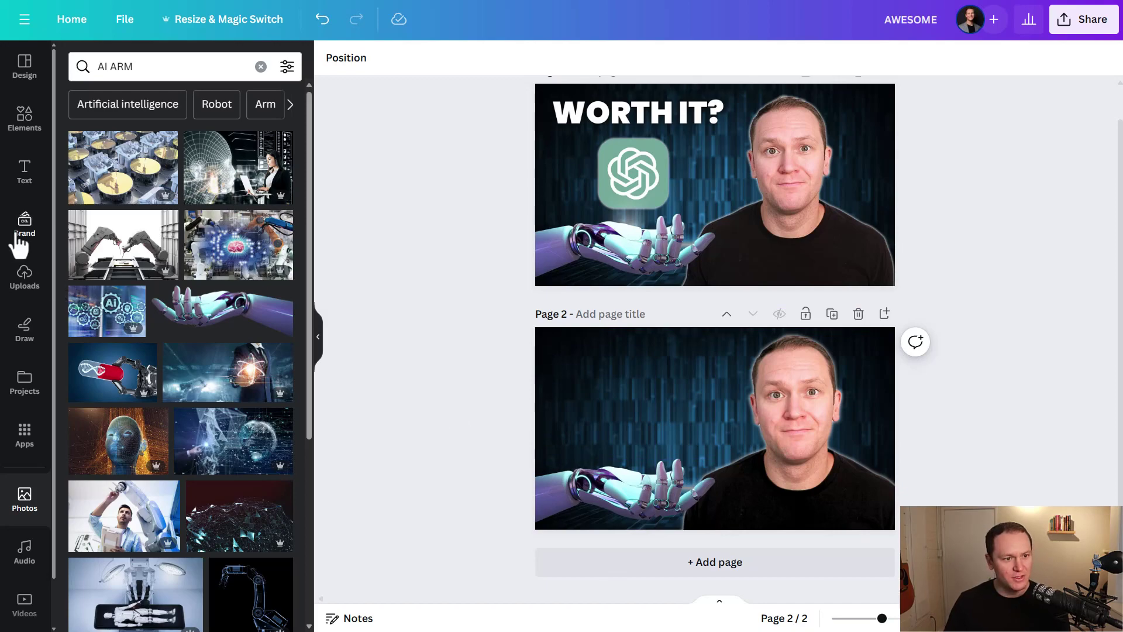
# Browse the uploaded images, and search the web for "CHAT GPT LOGO" in a new browser tab.
pyautogui.click(24, 287)
pyautogui.scroll(15, 187, 410)
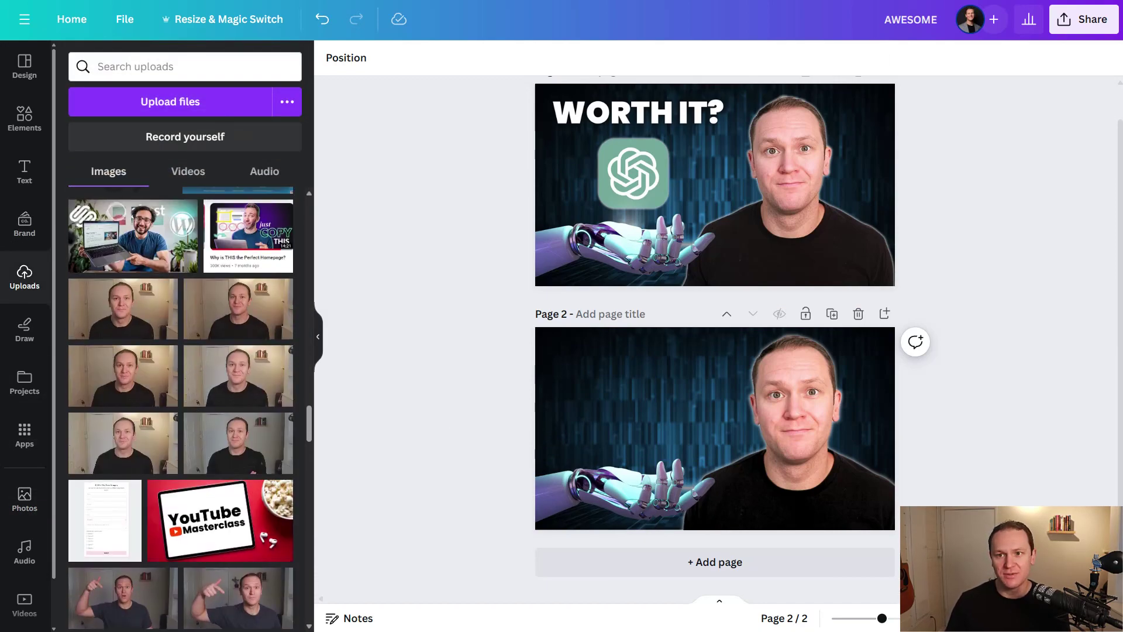
pyautogui.hotkey('ctrl', 't')
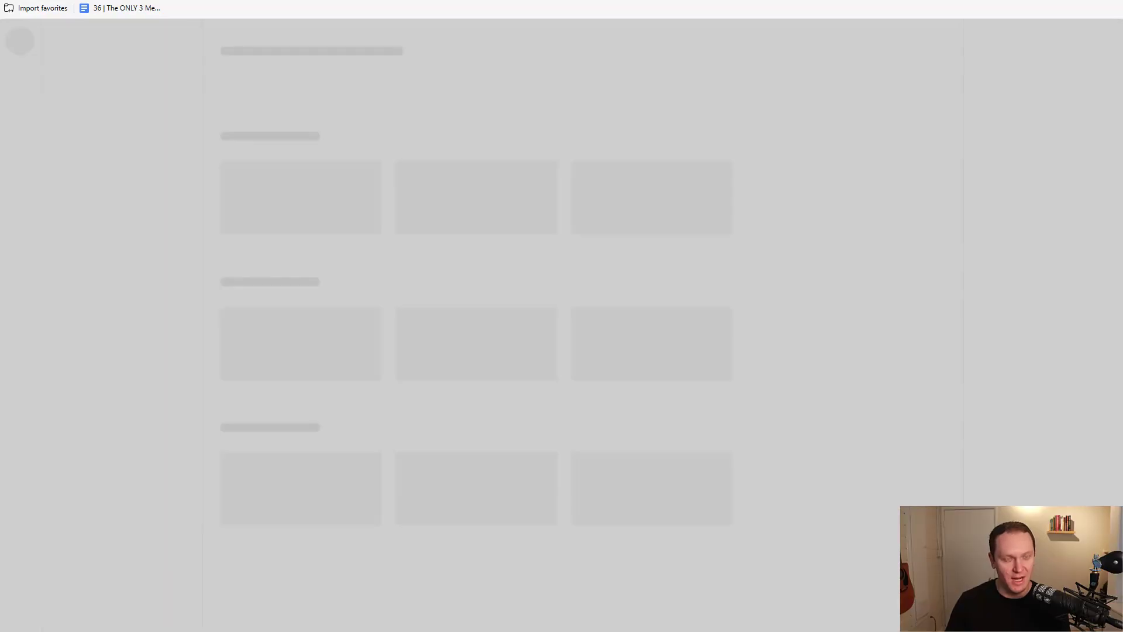
pyautogui.write('CHAT GPT LOGO')
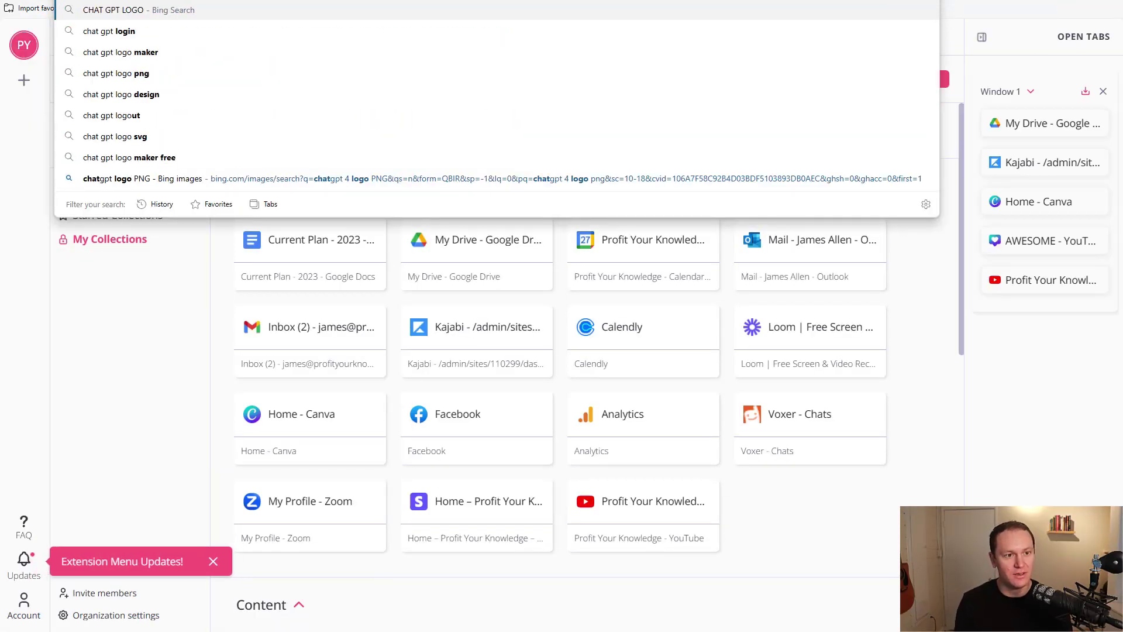
pyautogui.press('Return')
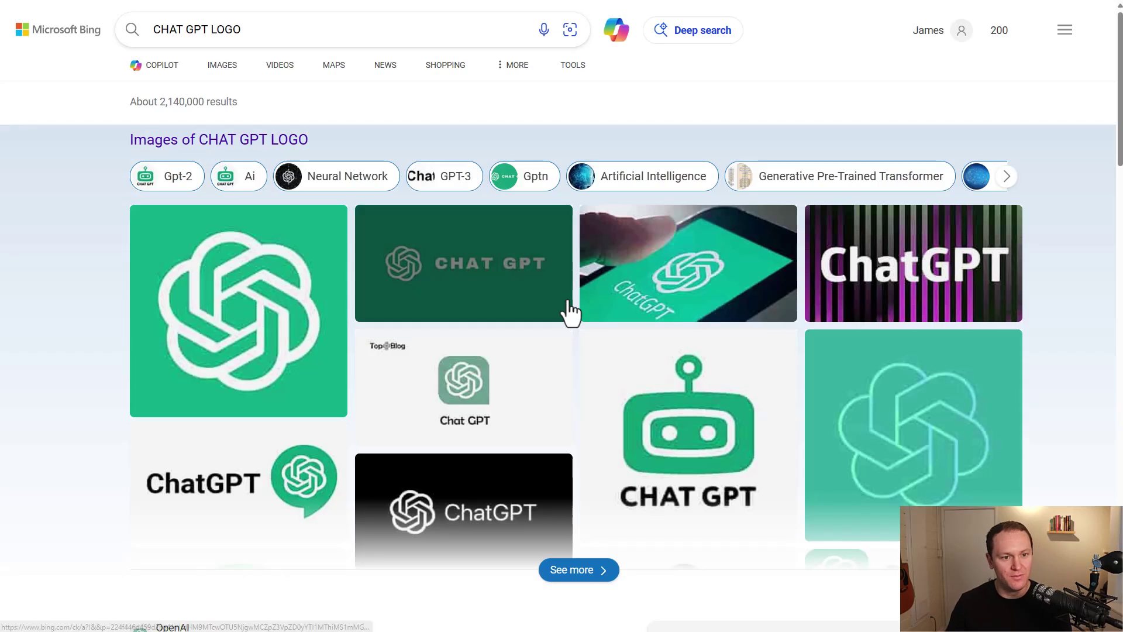
pyautogui.scroll(-3, 330, 338)
pyautogui.scroll(2, 330, 339)
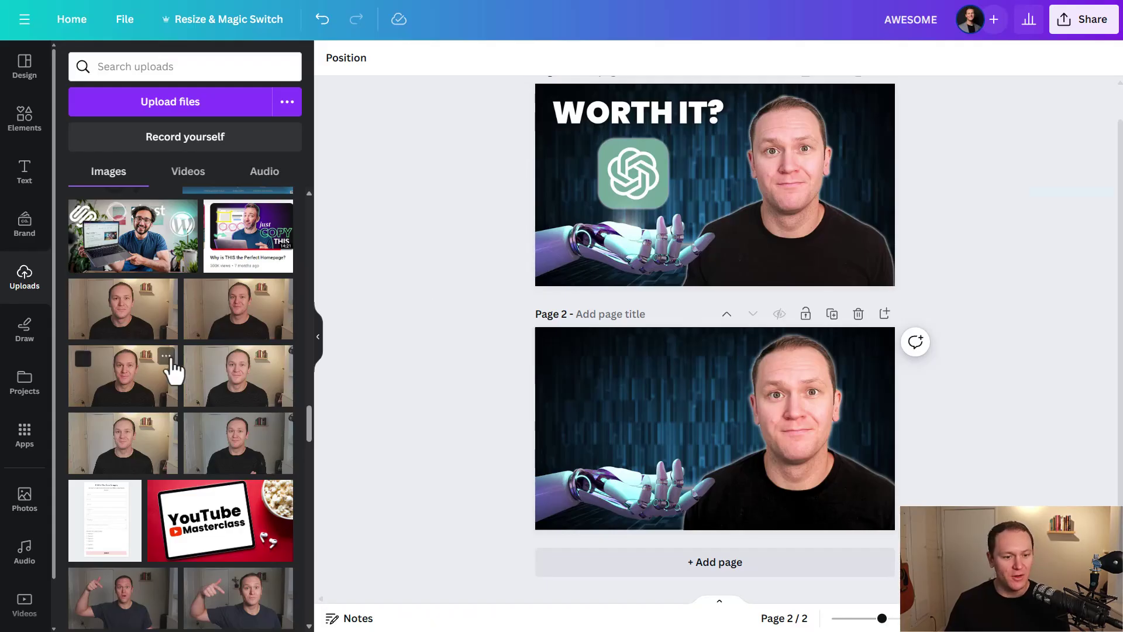
# Add the green ChatGPT logo from the uploaded images to page 2, shrink it and place it above the robotic palm.
pyautogui.scroll(10, 164, 369)
pyautogui.scroll(3, 156, 359)
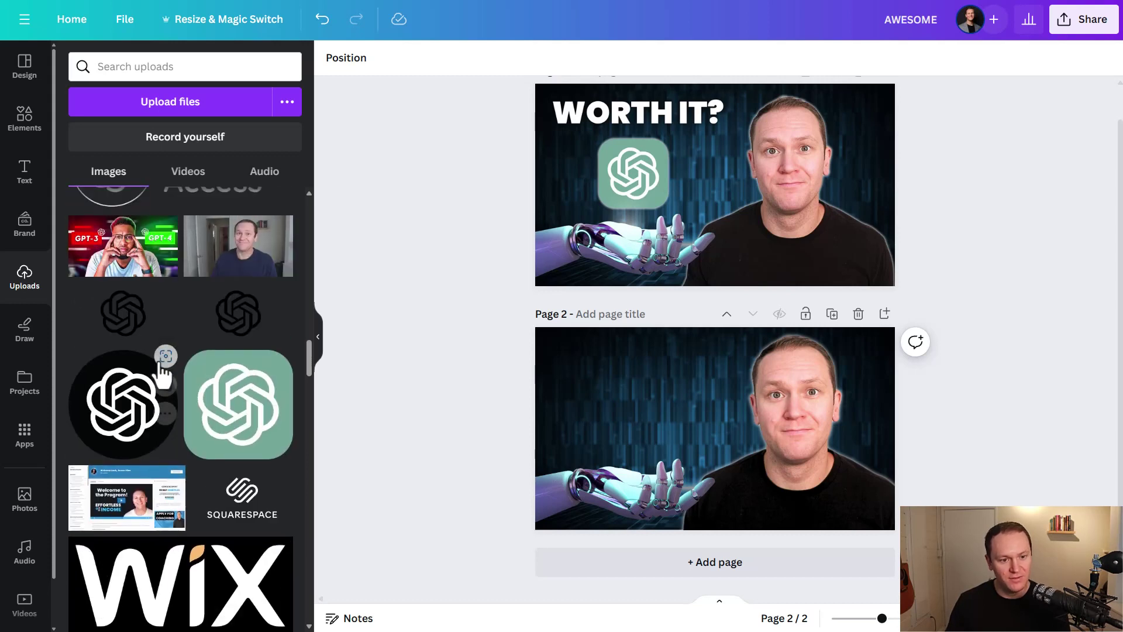
pyautogui.click(238, 409)
pyautogui.moveTo(720, 444); pyautogui.dragTo(647, 413)
pyautogui.moveTo(704, 339); pyautogui.dragTo(643, 415)
pyautogui.click(465, 390)
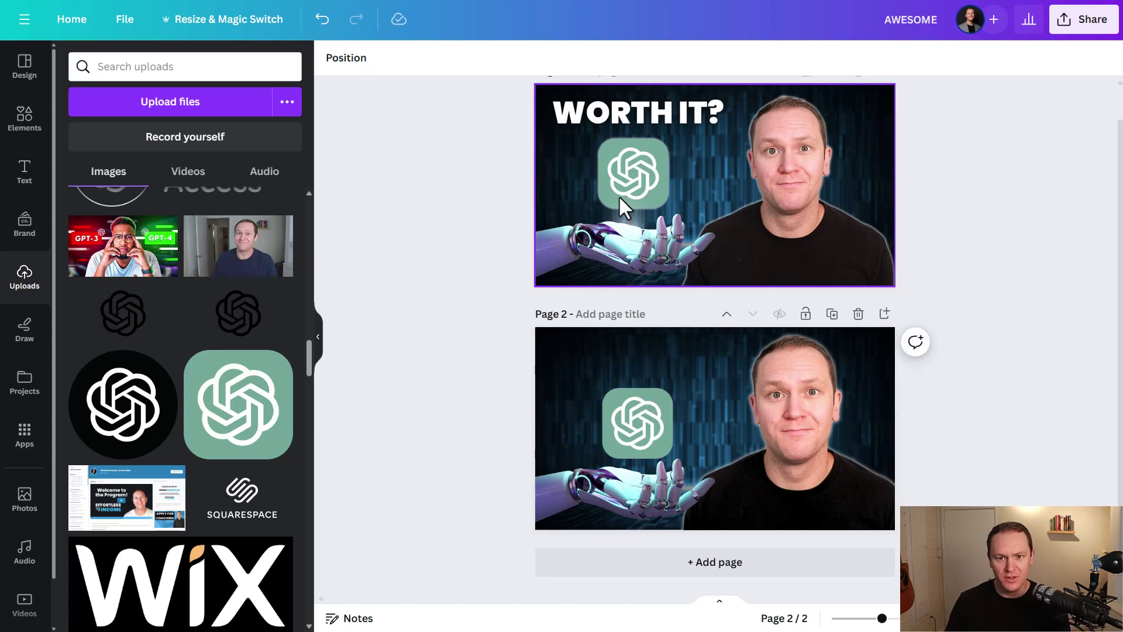
# Apply a Glow shadow effect to the ChatGPT logo on page 2 and make the glow white.
pyautogui.click(636, 429)
pyautogui.click(353, 58)
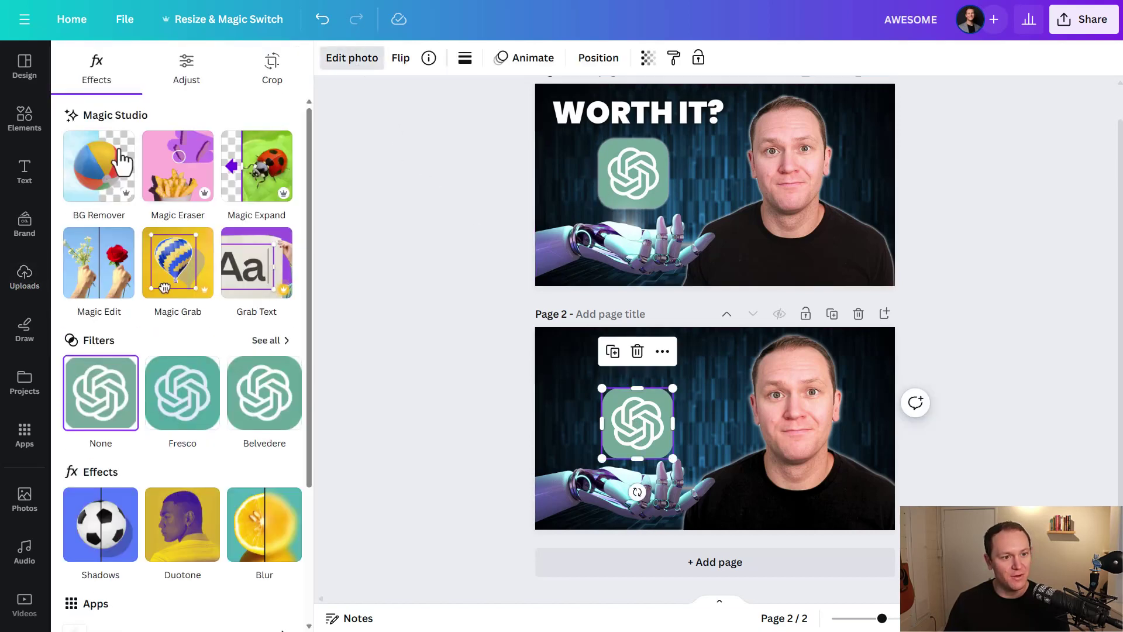
pyautogui.click(104, 520)
pyautogui.click(110, 244)
pyautogui.click(290, 496)
pyautogui.click(316, 450)
pyautogui.write('#FFFFFF')
pyautogui.click(233, 152)
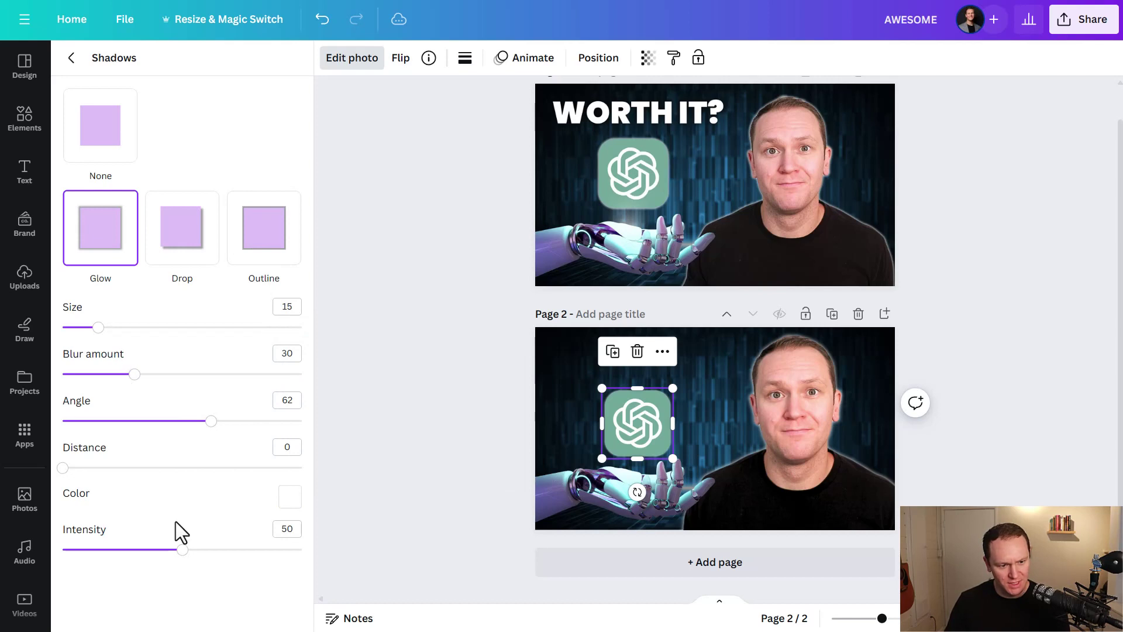
# Set the logo's glow to size 25, blur amount 43, angle 0 and intensity 79.
pyautogui.moveTo(184, 553); pyautogui.dragTo(327, 554)
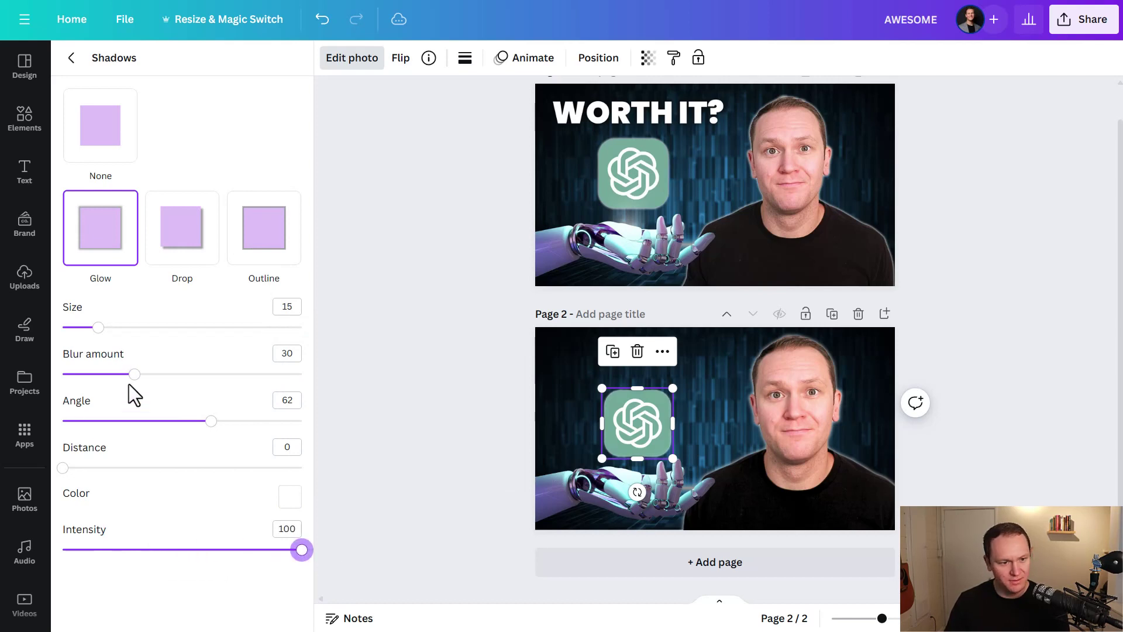
pyautogui.moveTo(135, 375)
pyautogui.mouseDown()
pyautogui.moveTo(156, 374)
pyautogui.moveTo(146, 374)
pyautogui.mouseUp()
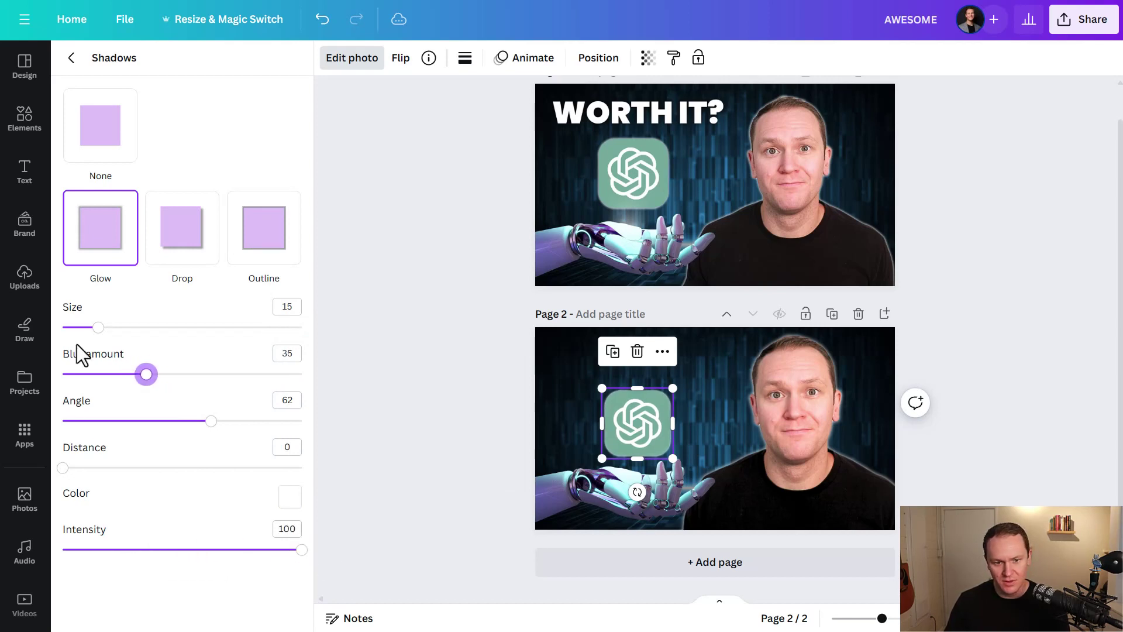
pyautogui.moveTo(105, 331)
pyautogui.mouseDown()
pyautogui.moveTo(150, 330)
pyautogui.moveTo(123, 330)
pyautogui.mouseUp()
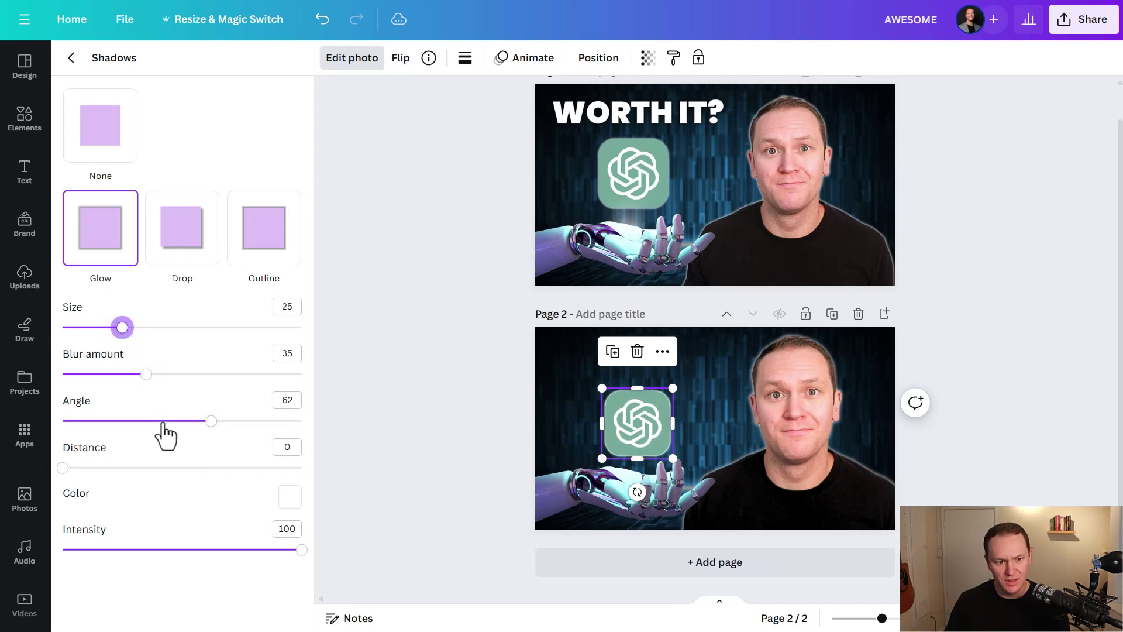
pyautogui.moveTo(146, 375); pyautogui.dragTo(133, 374)
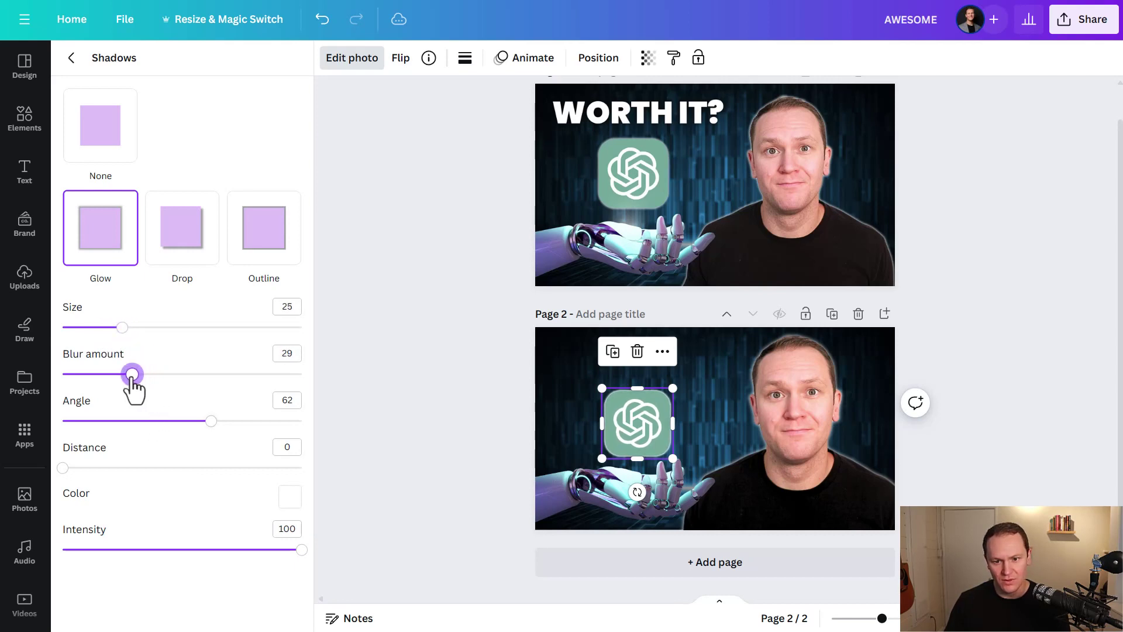
pyautogui.moveTo(212, 421); pyautogui.dragTo(41, 418)
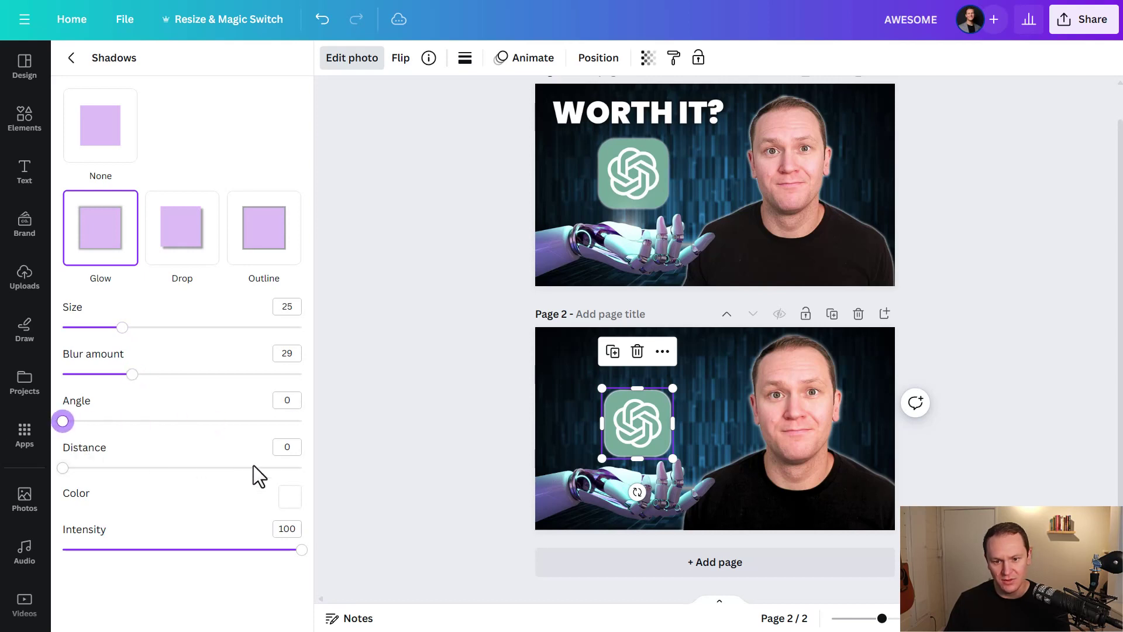
pyautogui.moveTo(299, 550); pyautogui.dragTo(252, 550)
pyautogui.moveTo(132, 375); pyautogui.dragTo(165, 375)
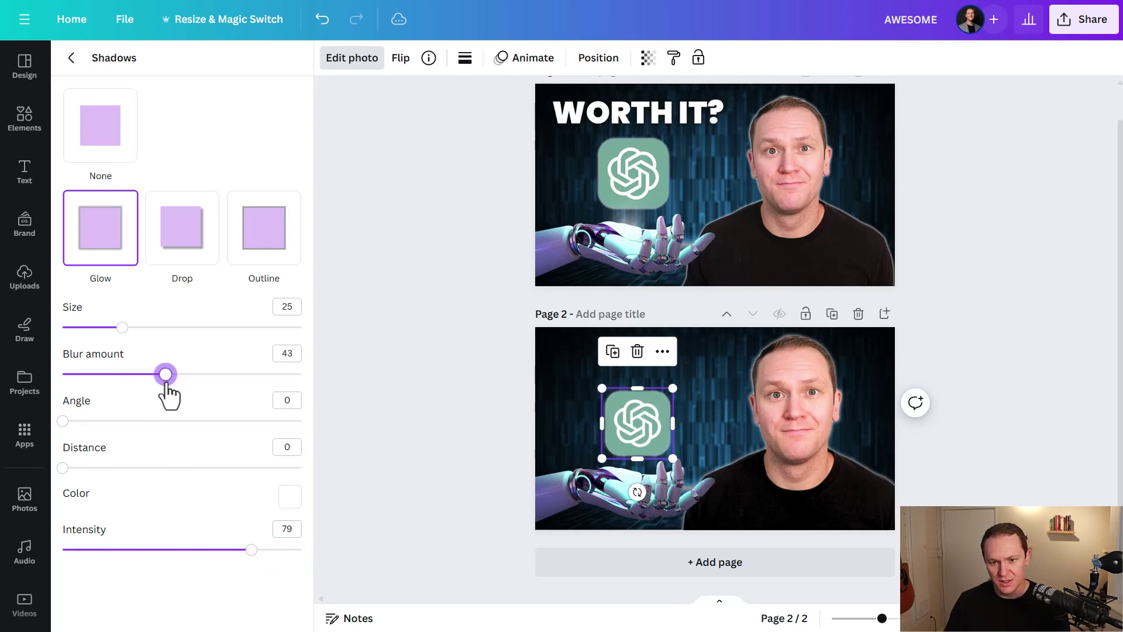
# Slightly enlarge the glowing logo and nudge it to the right above the robotic hand.
pyautogui.moveTo(673, 388); pyautogui.dragTo(682, 379)
pyautogui.moveTo(644, 413)
pyautogui.mouseDown()
pyautogui.moveTo(678, 384)
pyautogui.moveTo(641, 409)
pyautogui.moveTo(652, 416)
pyautogui.mouseUp()
pyautogui.click(482, 381)
pyautogui.click(483, 381)
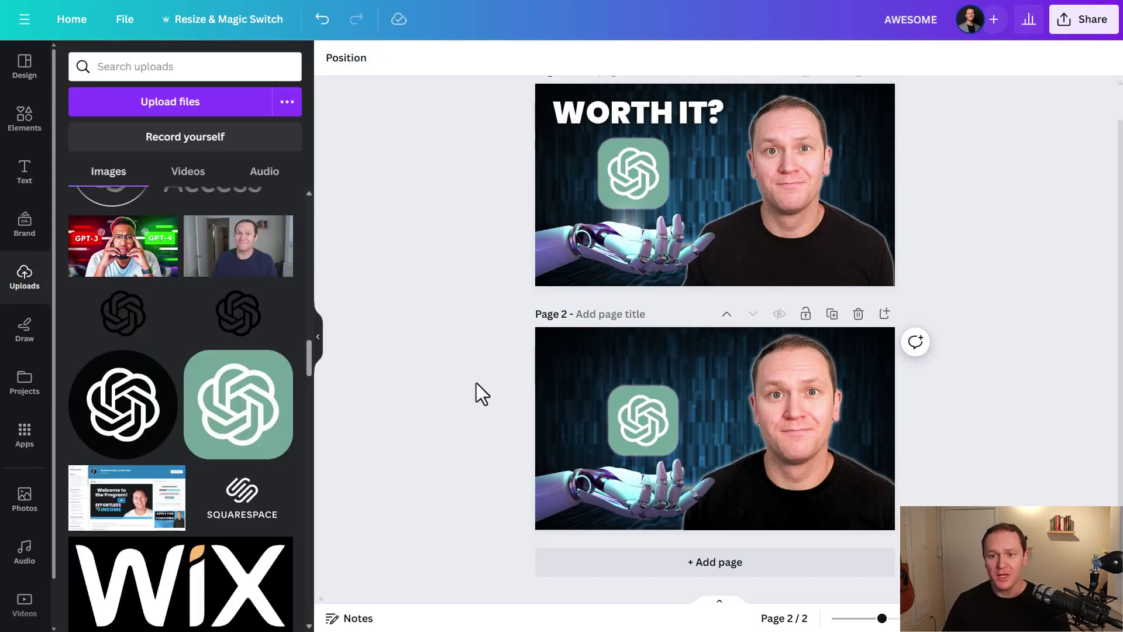
# Add a heading reading "WORTH IT?" to page 2 and color its text white.
pyautogui.click(19, 176)
pyautogui.click(162, 244)
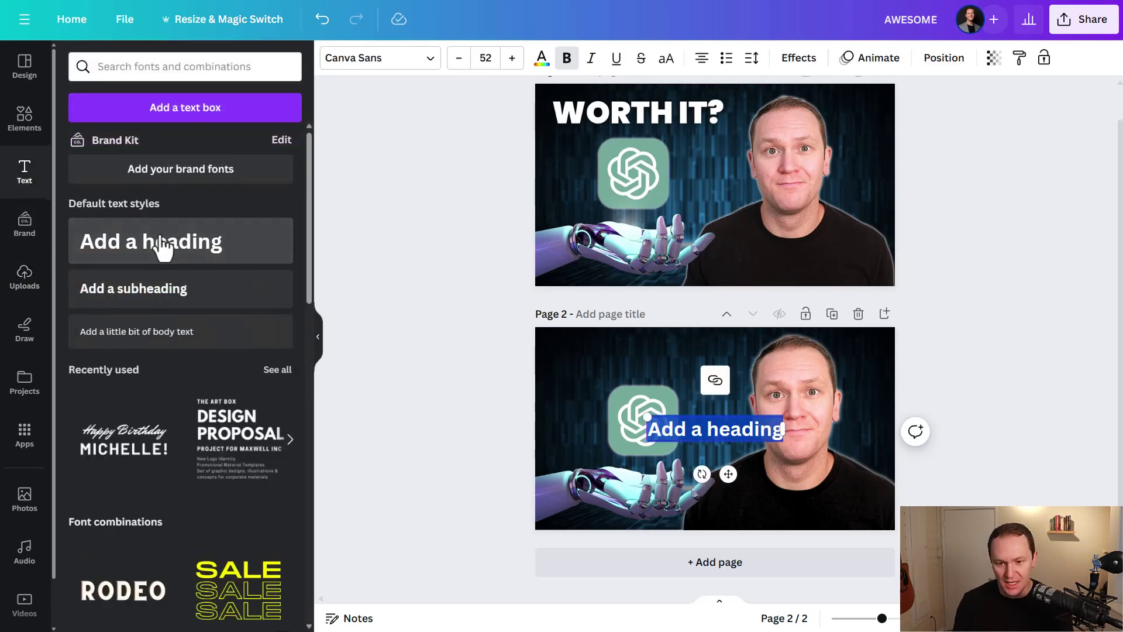
pyautogui.write('WORTH IT')
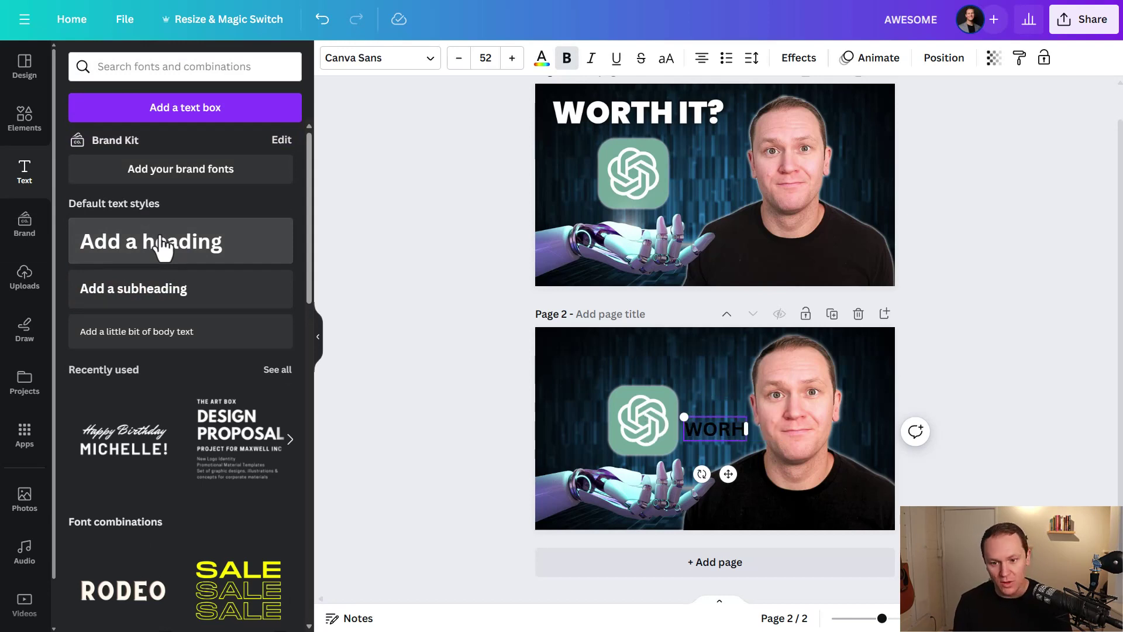
pyautogui.write('?')
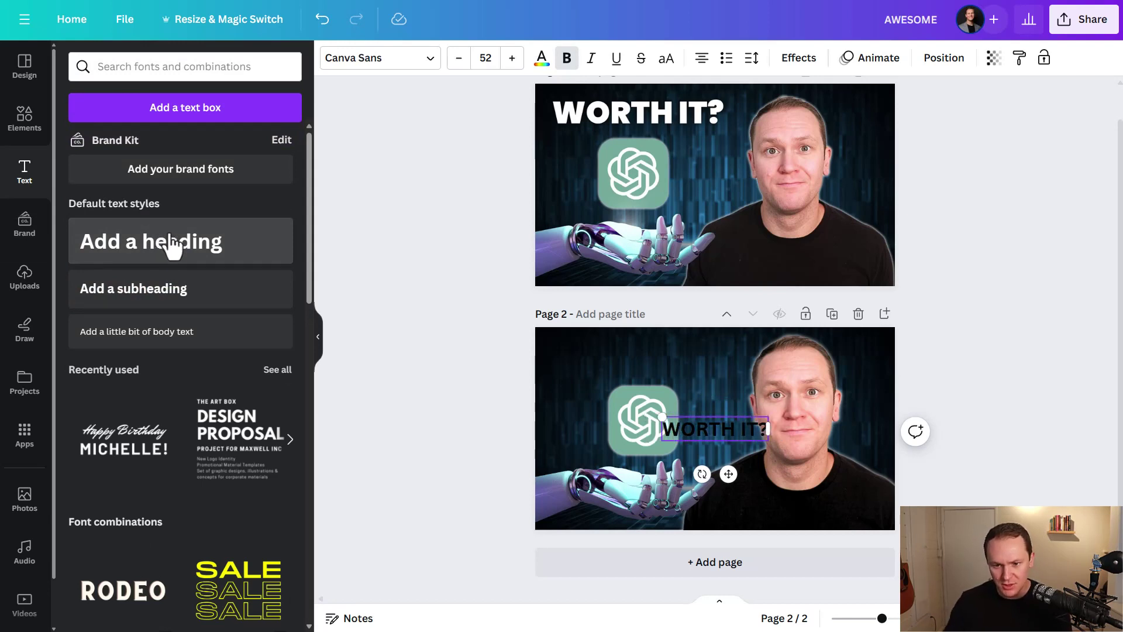
pyautogui.hotkey('ctrl', 'a')
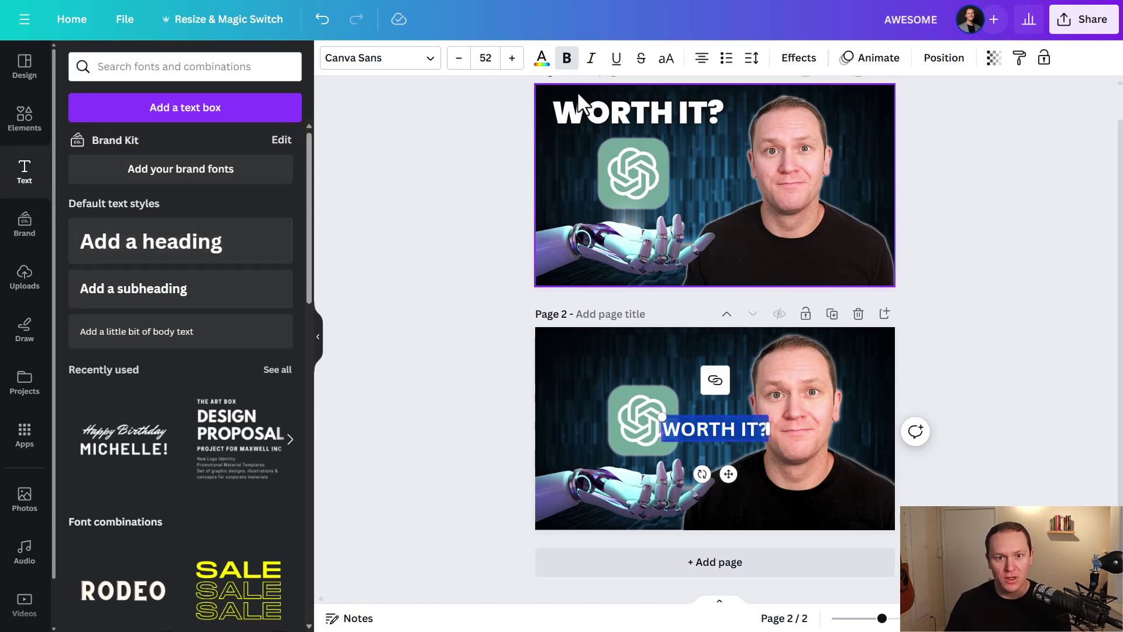
pyautogui.click(541, 58)
pyautogui.click(159, 146)
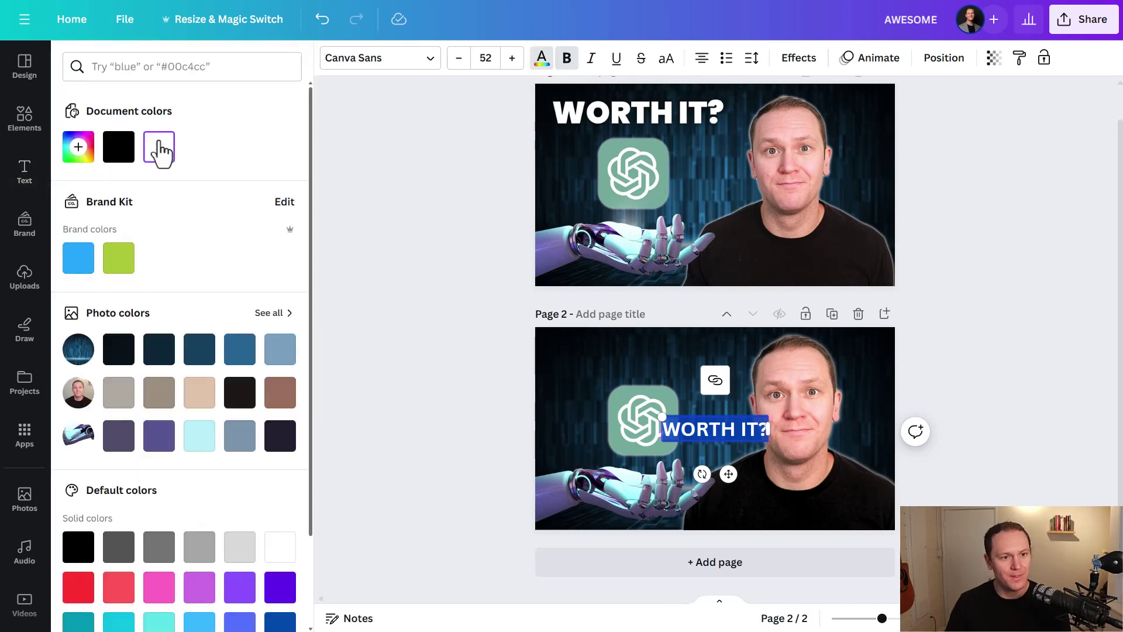
# Change the "WORTH IT?" heading's font to Poppins ExtraBold.
pyautogui.click(392, 58)
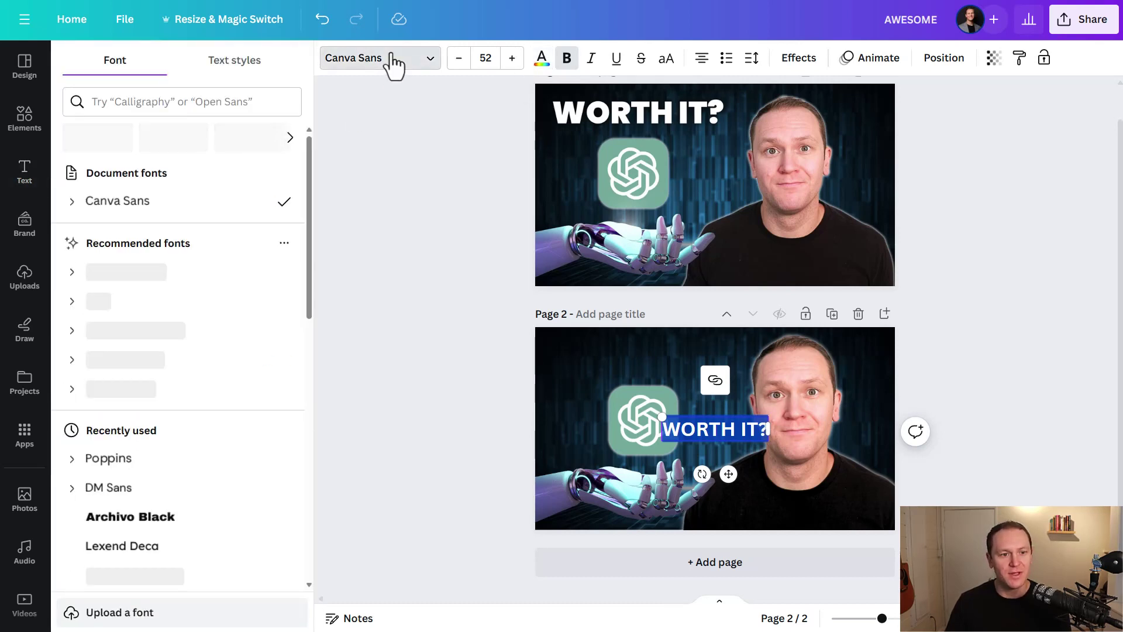
pyautogui.click(217, 102)
pyautogui.write('POPPINS')
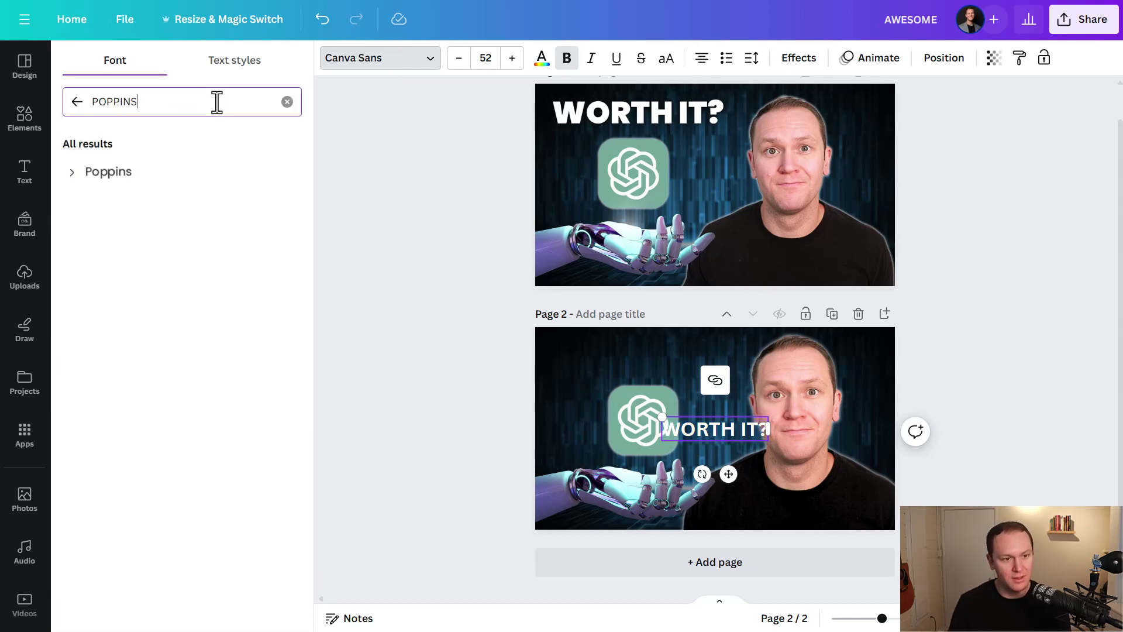
pyautogui.click(72, 173)
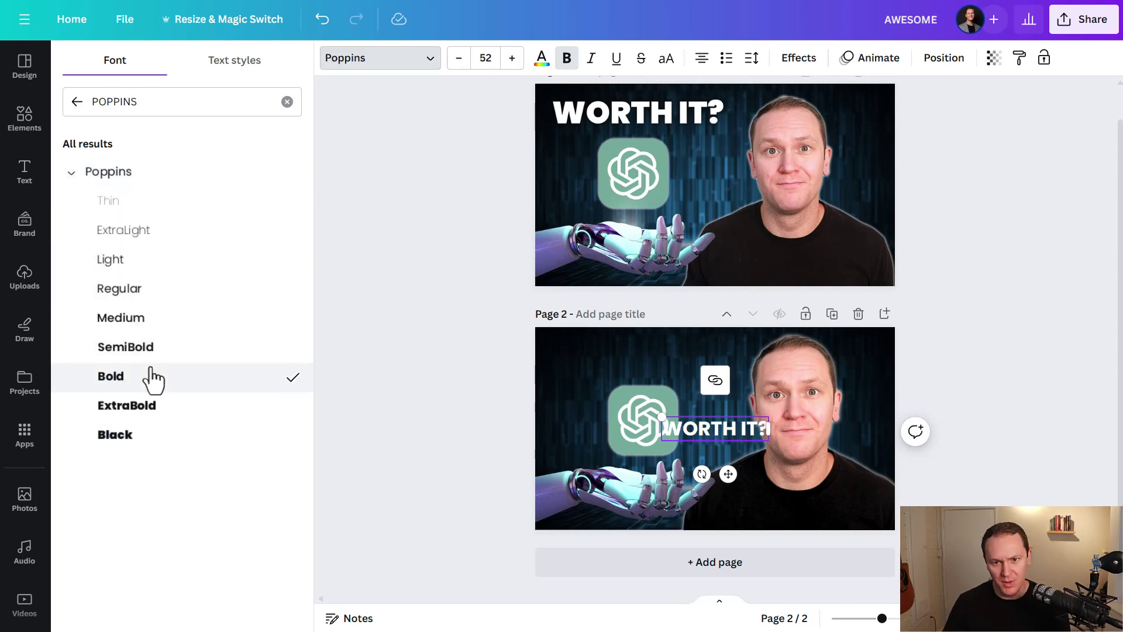
pyautogui.click(148, 414)
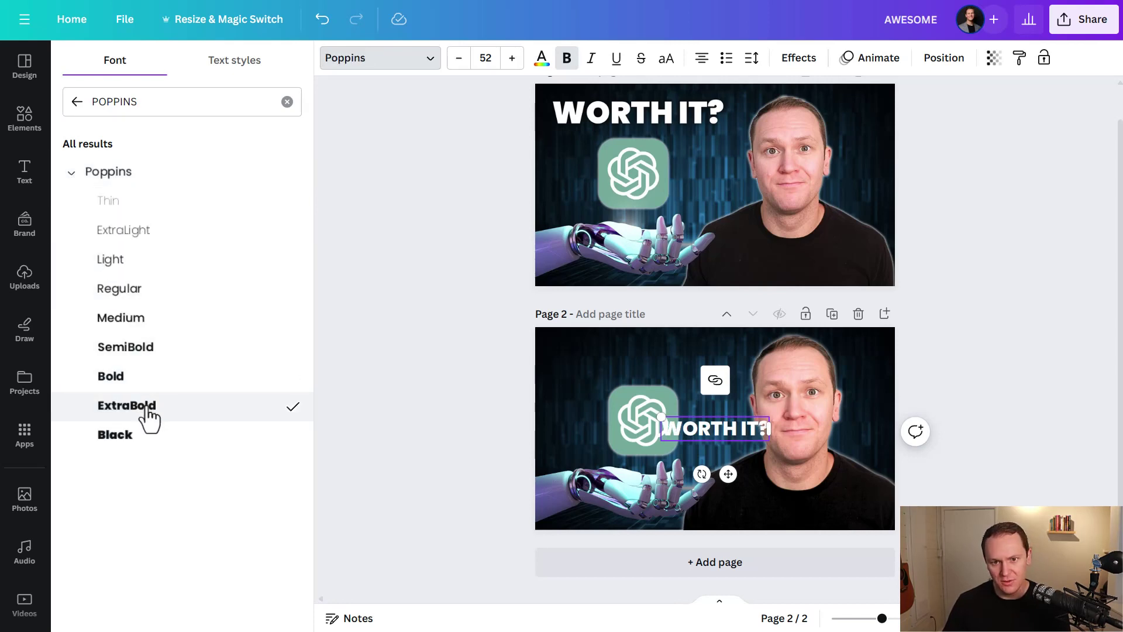
# Enlarge the "WORTH IT?" heading to font size 91.5 and place it above the logo in page 2's upper-left area.
pyautogui.moveTo(661, 419); pyautogui.dragTo(559, 395)
pyautogui.click(649, 426)
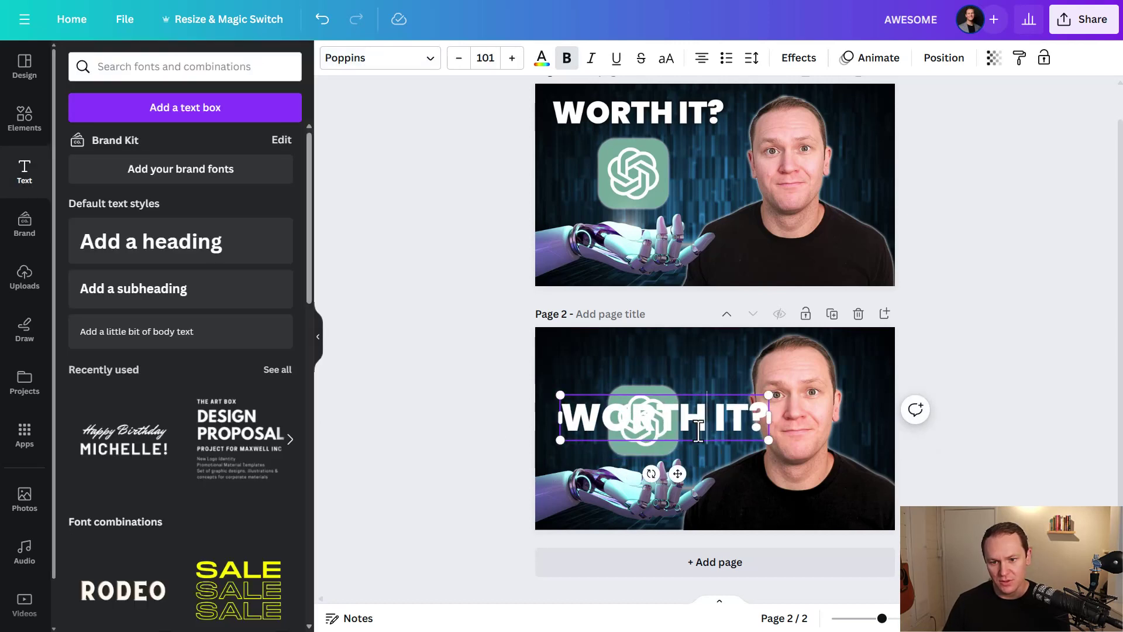
pyautogui.moveTo(723, 416); pyautogui.dragTo(691, 351)
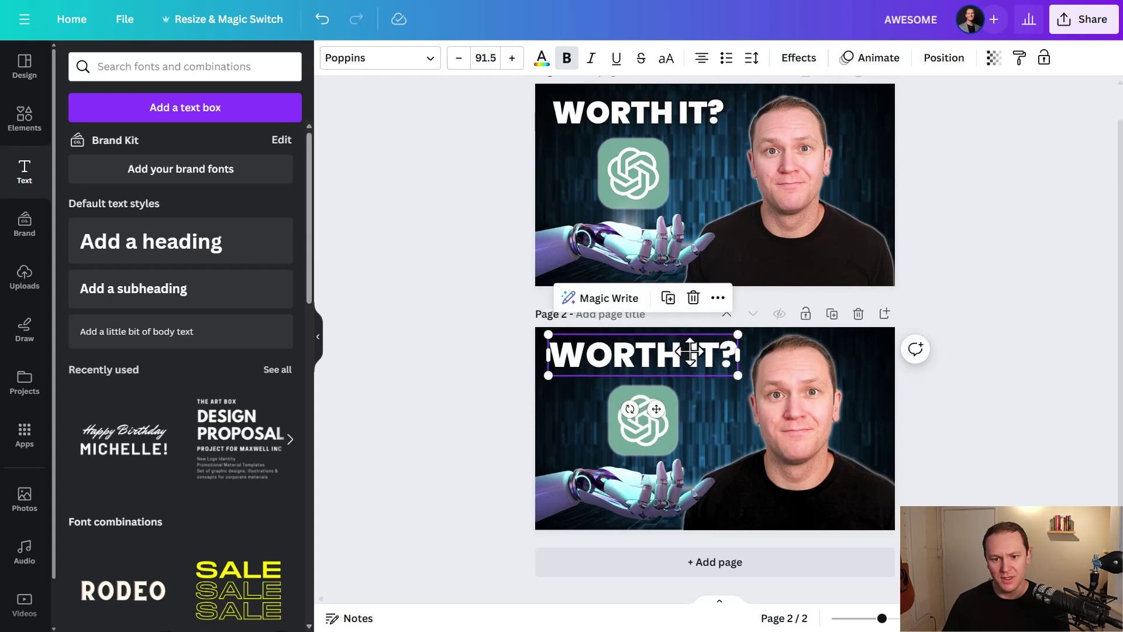
pyautogui.click(461, 329)
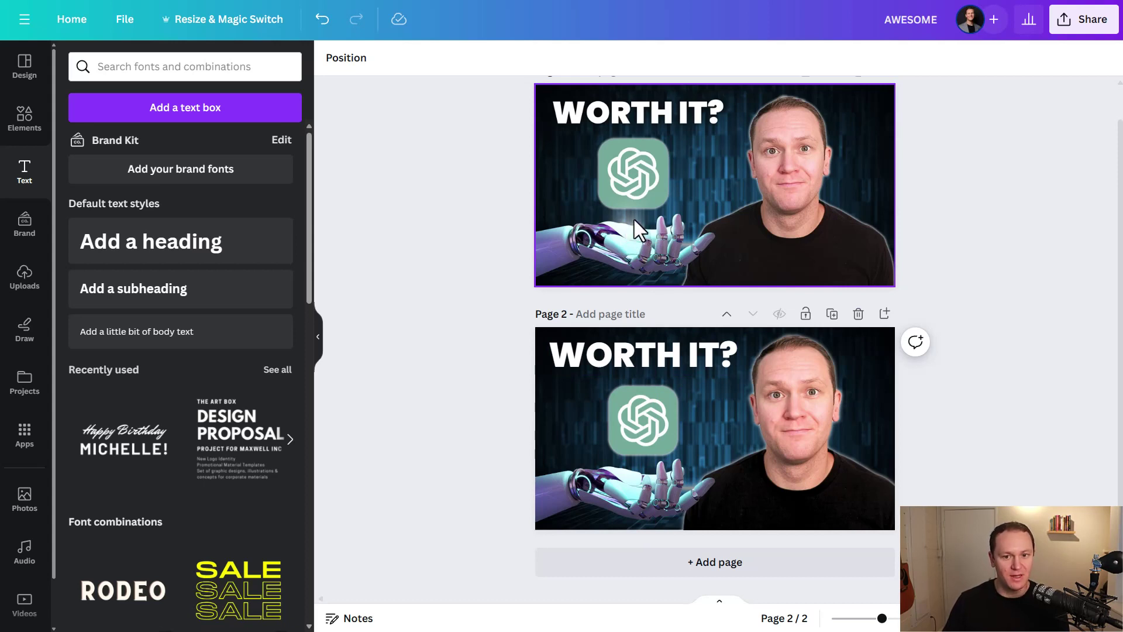
# Adjust the robotic arm photo on page 2, setting its sharpness to 24 and its brightness to 15.
pyautogui.click(619, 493)
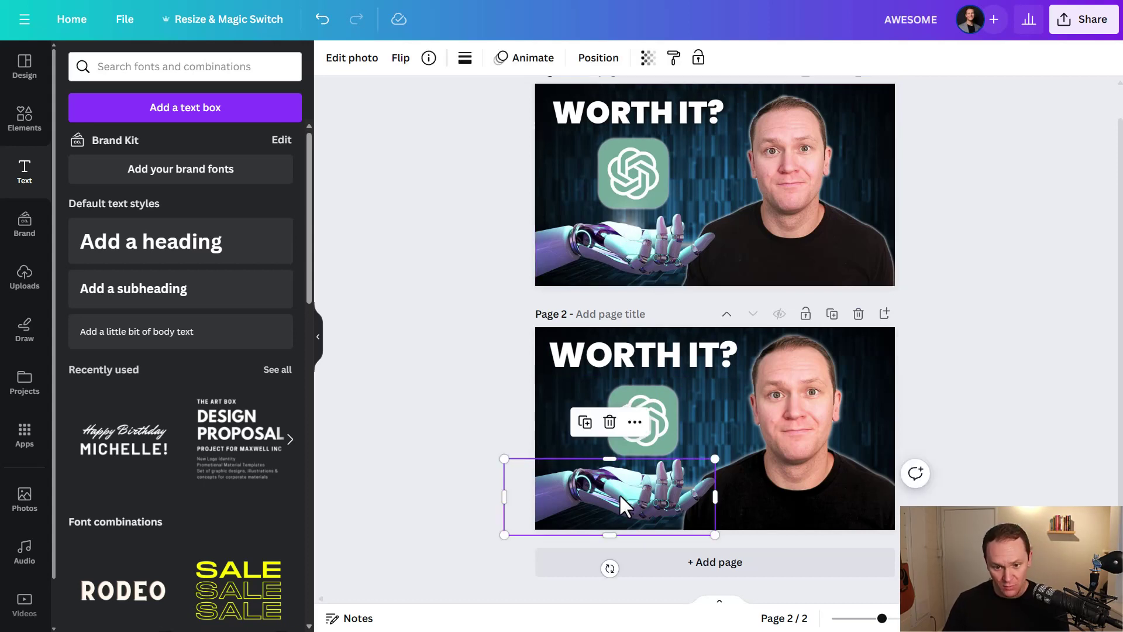
pyautogui.click(345, 57)
pyautogui.scroll(-3, 139, 329)
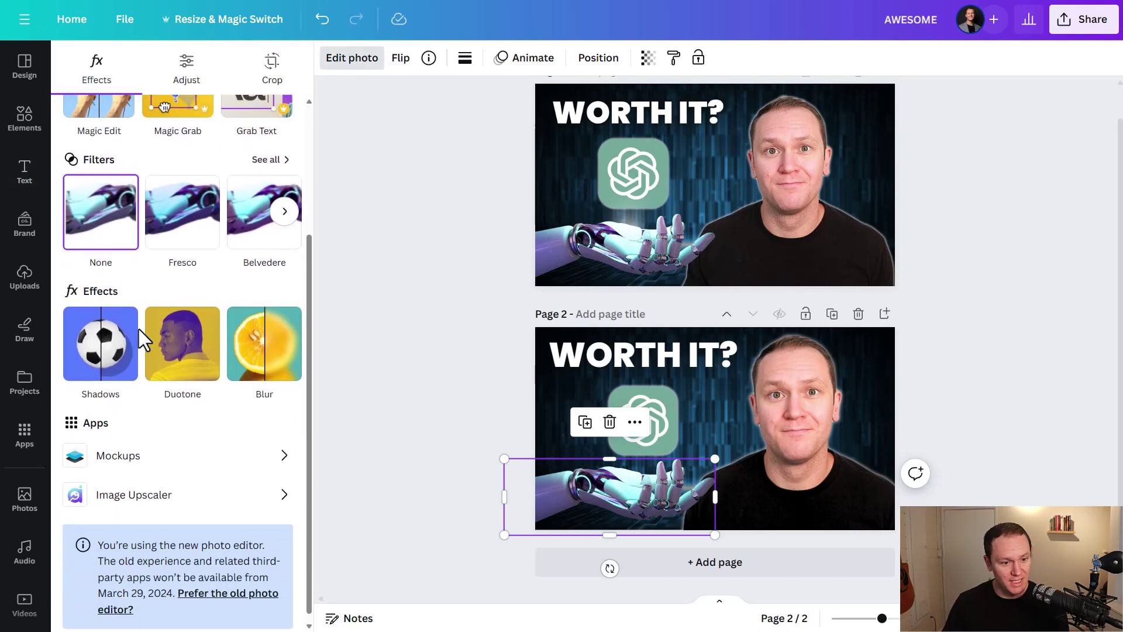
pyautogui.scroll(2, 138, 329)
pyautogui.click(188, 67)
pyautogui.scroll(-5, 218, 333)
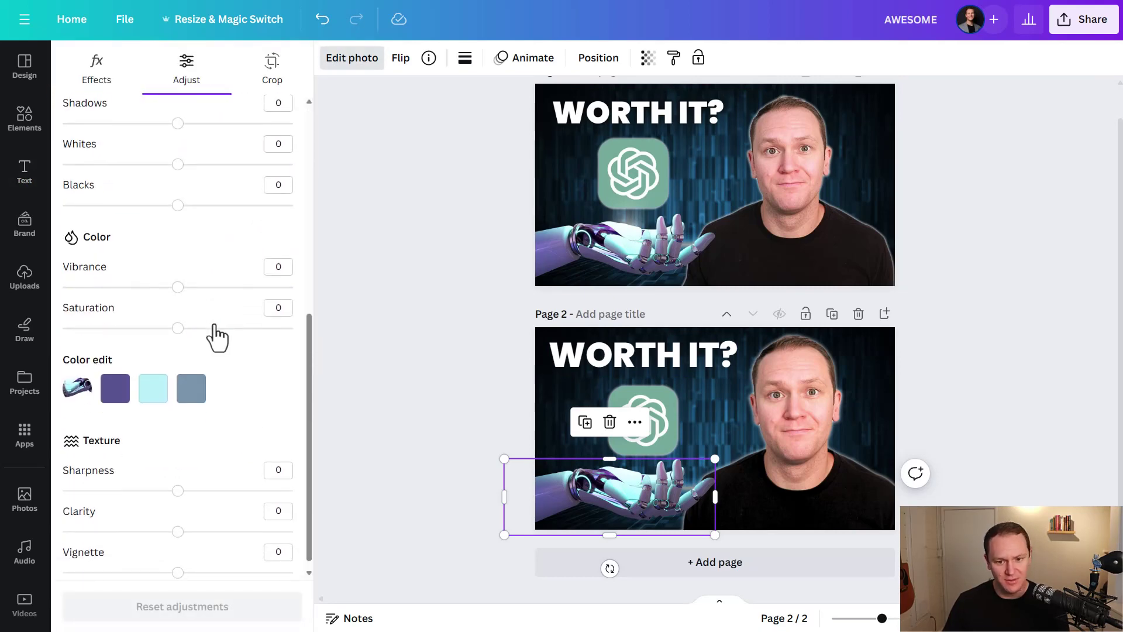
pyautogui.moveTo(175, 487); pyautogui.dragTo(203, 488)
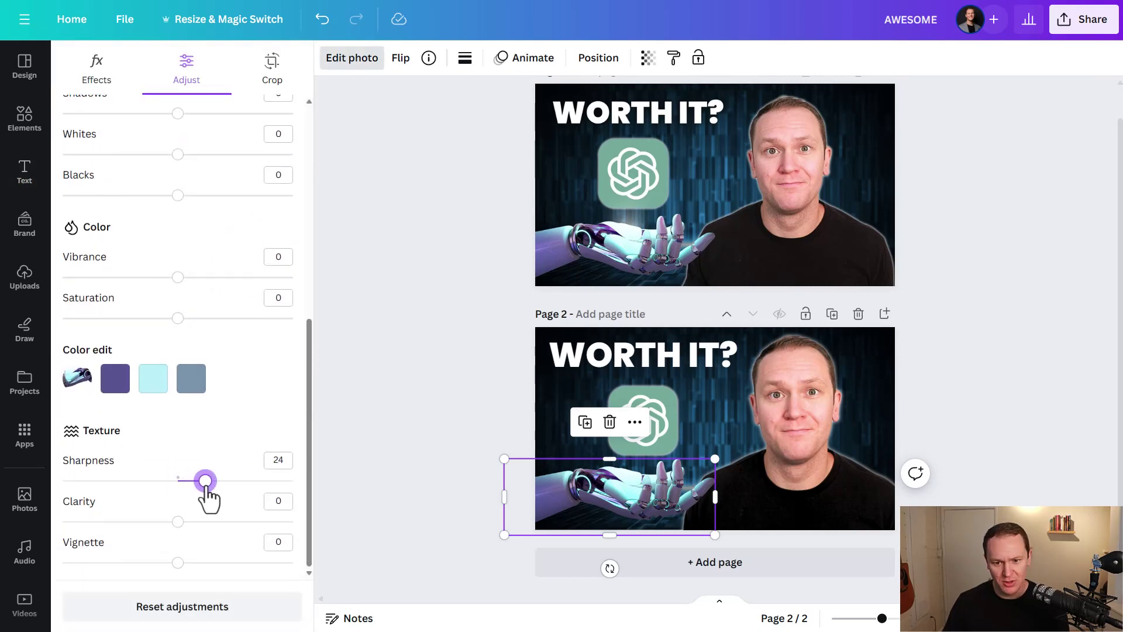
pyautogui.scroll(7, 178, 316)
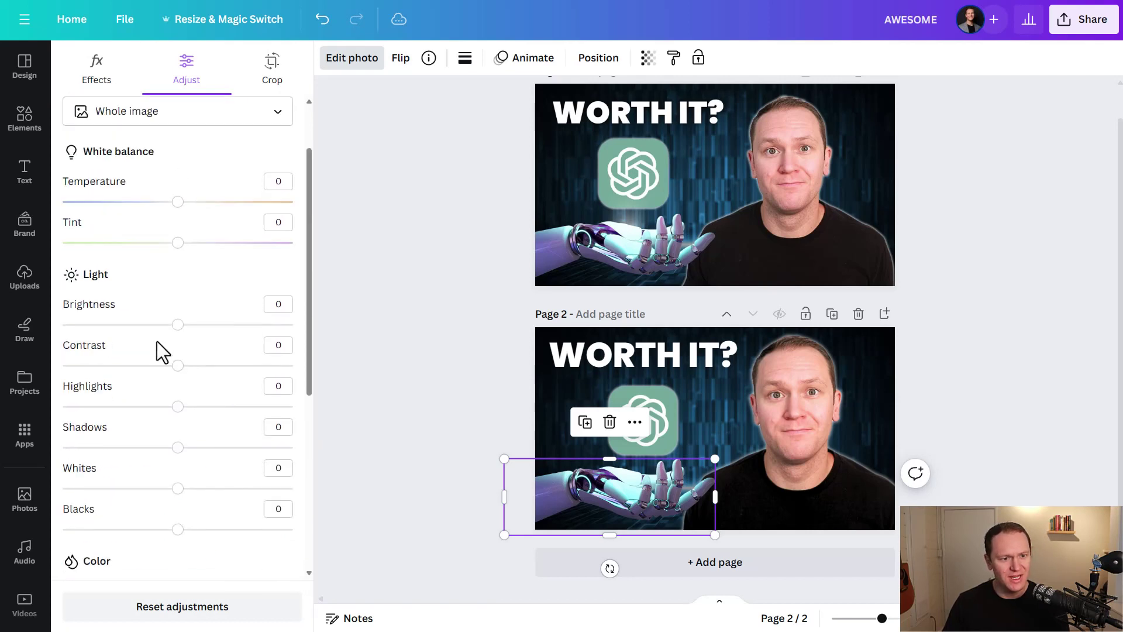
pyautogui.moveTo(179, 403); pyautogui.dragTo(196, 403)
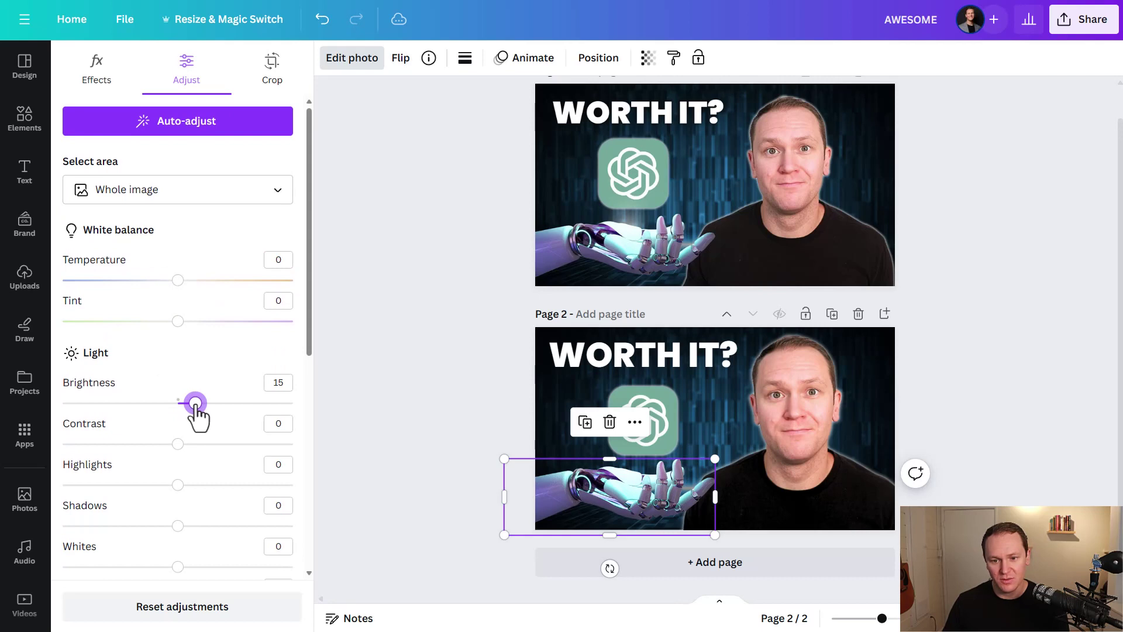
pyautogui.click(388, 331)
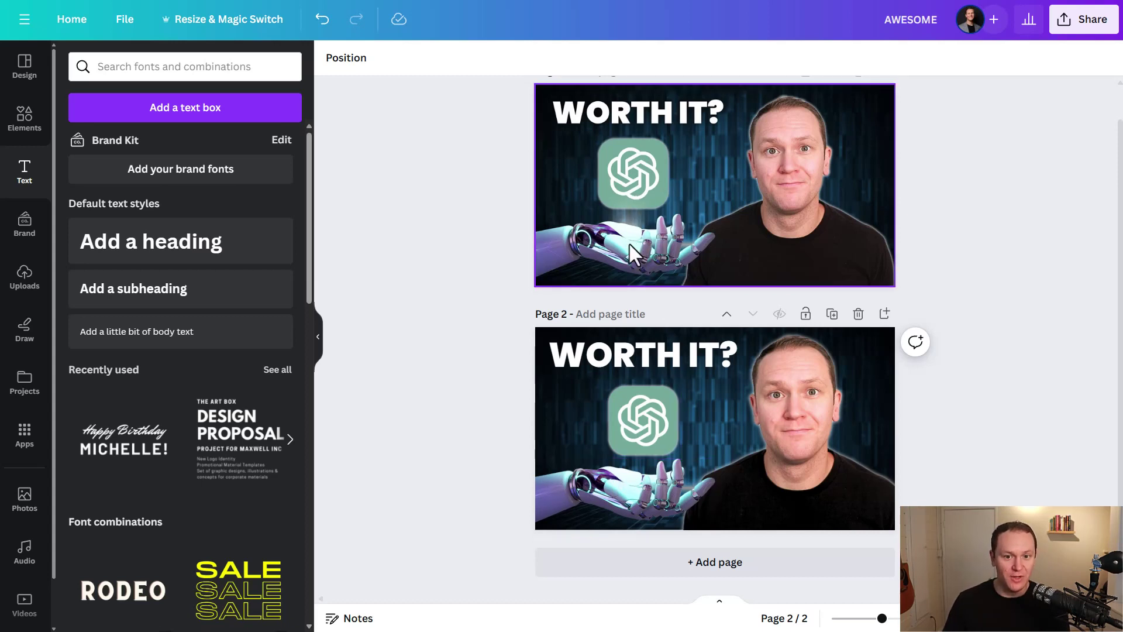
# Search the elements for "SPOTLIGHT" and add the soft white downward spotlight graphic to page 2.
pyautogui.click(24, 117)
pyautogui.click(127, 70)
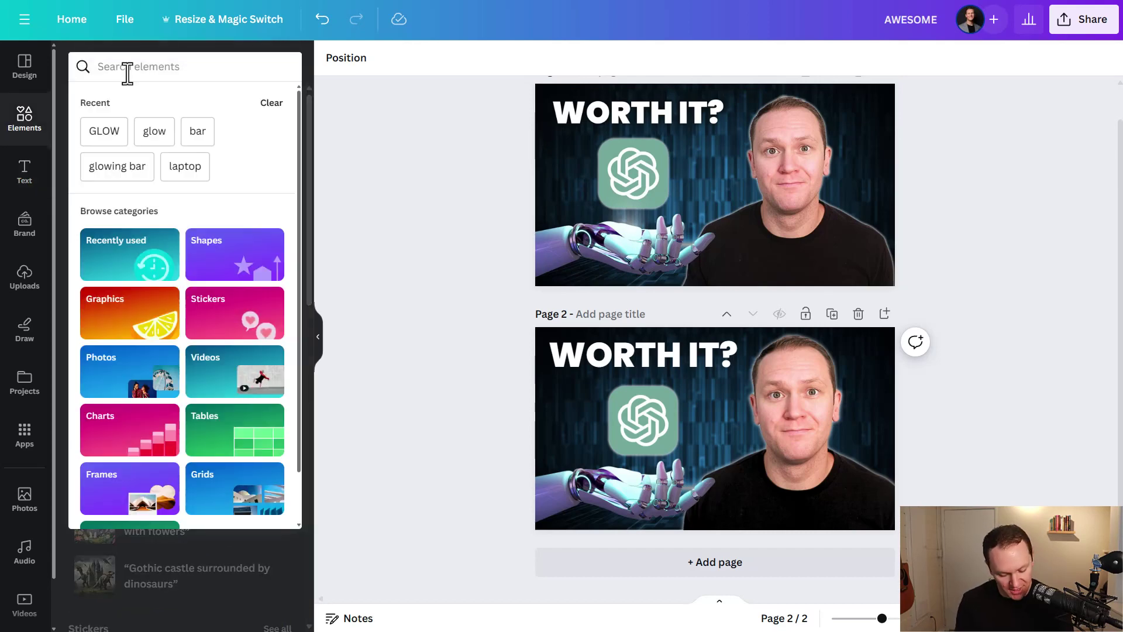
pyautogui.write('SPOTLI')
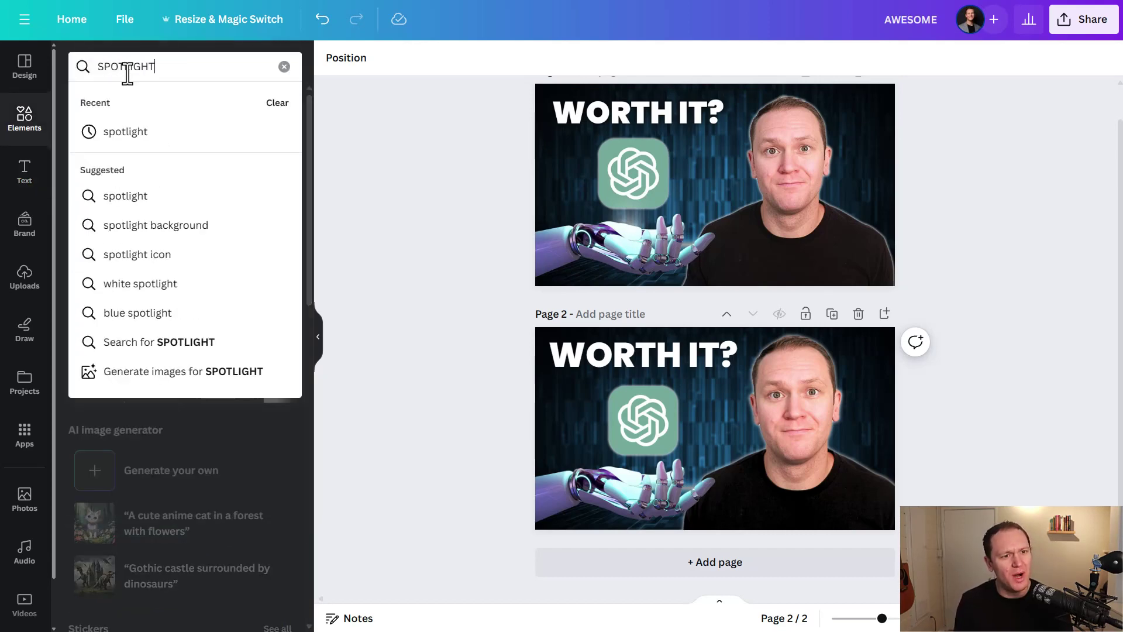
pyautogui.write('GHT')
pyautogui.press('Return')
pyautogui.click(279, 183)
pyautogui.scroll(-6, 251, 268)
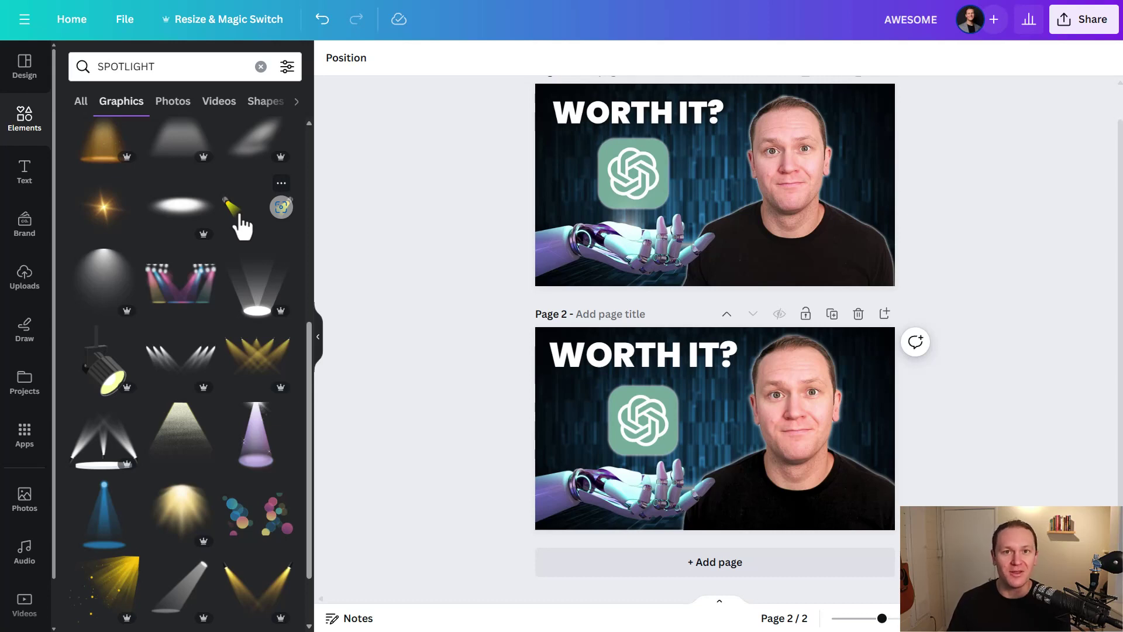
pyautogui.click(117, 283)
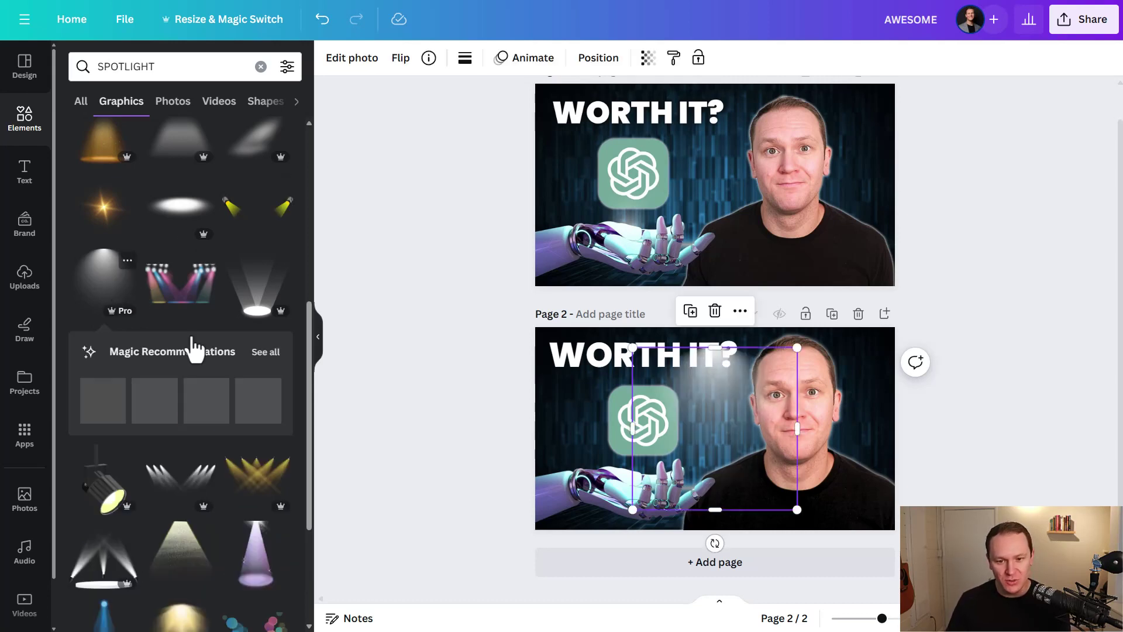
# Rotate the spotlight upside down, shrink it to about the logo's width and place it between the robotic hand and the logo.
pyautogui.moveTo(668, 425); pyautogui.dragTo(647, 453)
pyautogui.moveTo(692, 567); pyautogui.dragTo(689, 403)
pyautogui.moveTo(775, 375); pyautogui.dragTo(677, 464)
pyautogui.moveTo(640, 501); pyautogui.dragTo(628, 443)
pyautogui.click(486, 409)
pyautogui.click(656, 465)
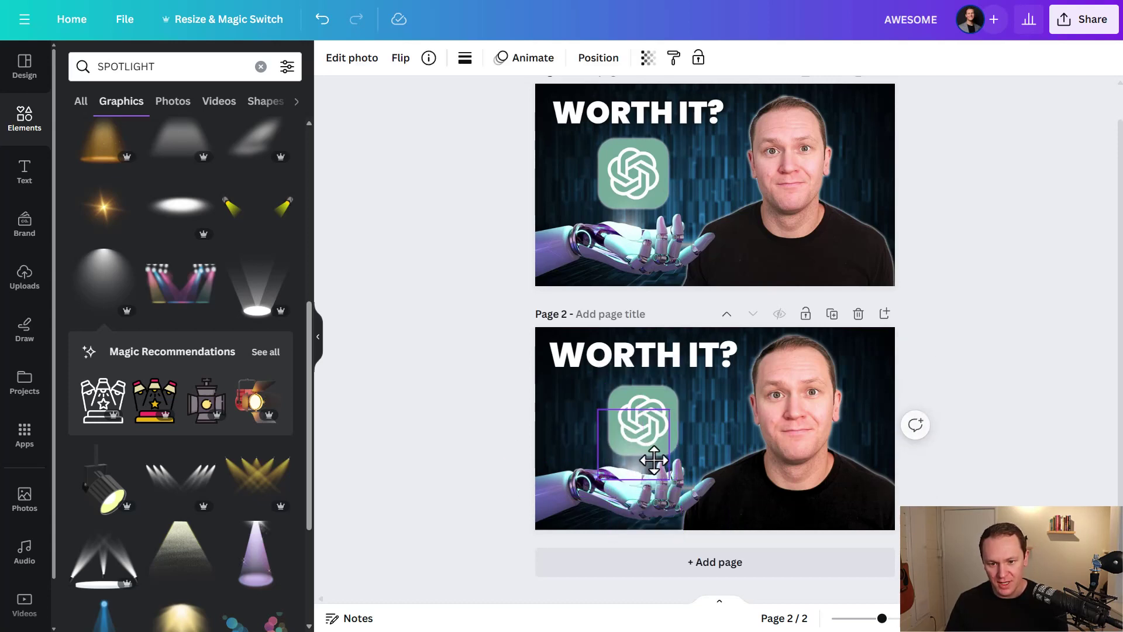
pyautogui.click(473, 372)
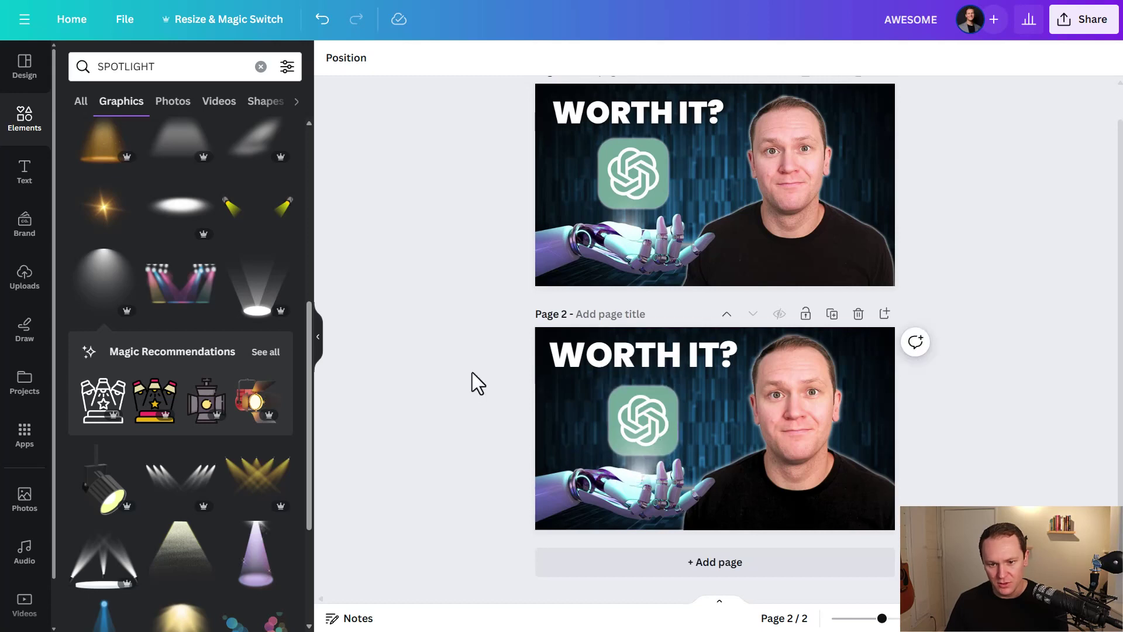
# Slightly lower the spotlight's opacity and fine-tune its position between the robotic hand and the logo.
pyautogui.click(633, 459)
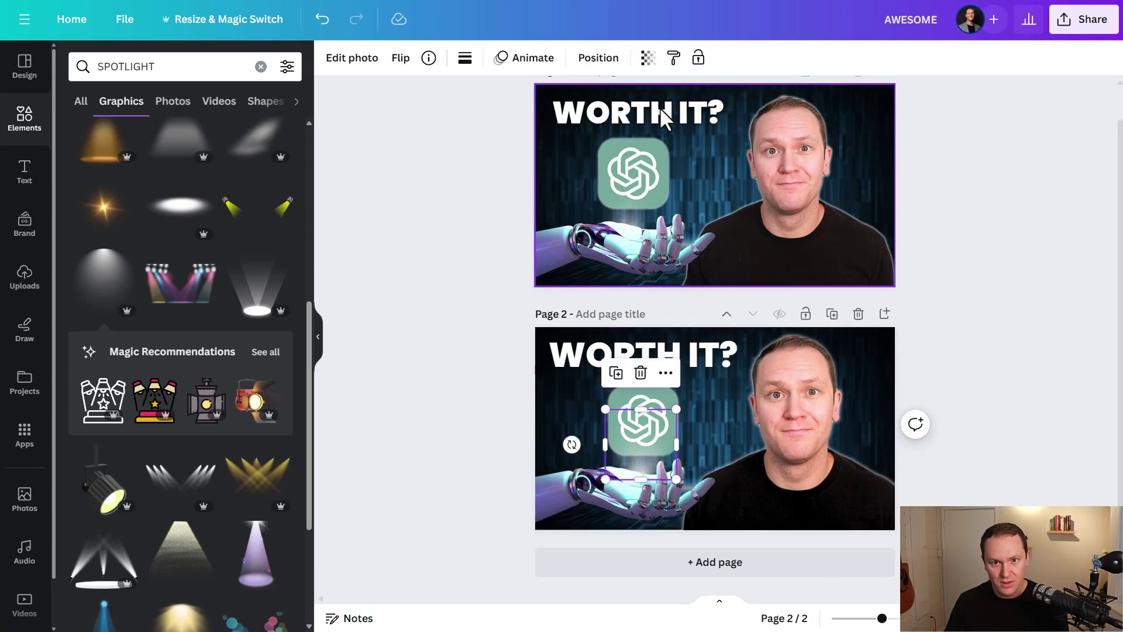
pyautogui.click(649, 59)
pyautogui.moveTo(650, 117); pyautogui.dragTo(629, 116)
pyautogui.click(412, 261)
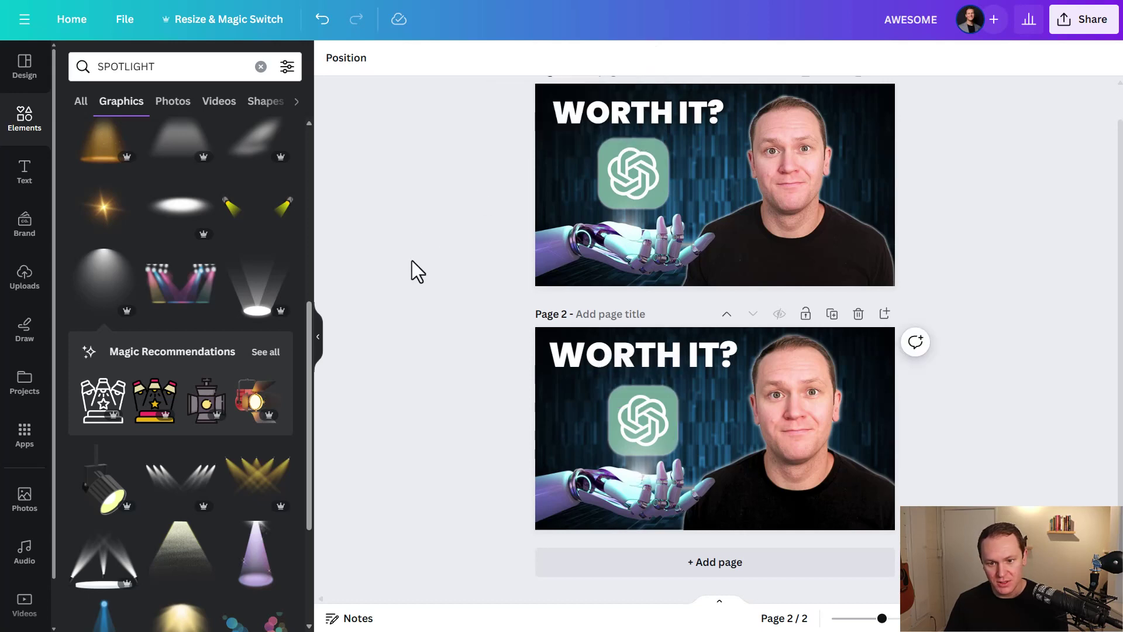
pyautogui.click(633, 464)
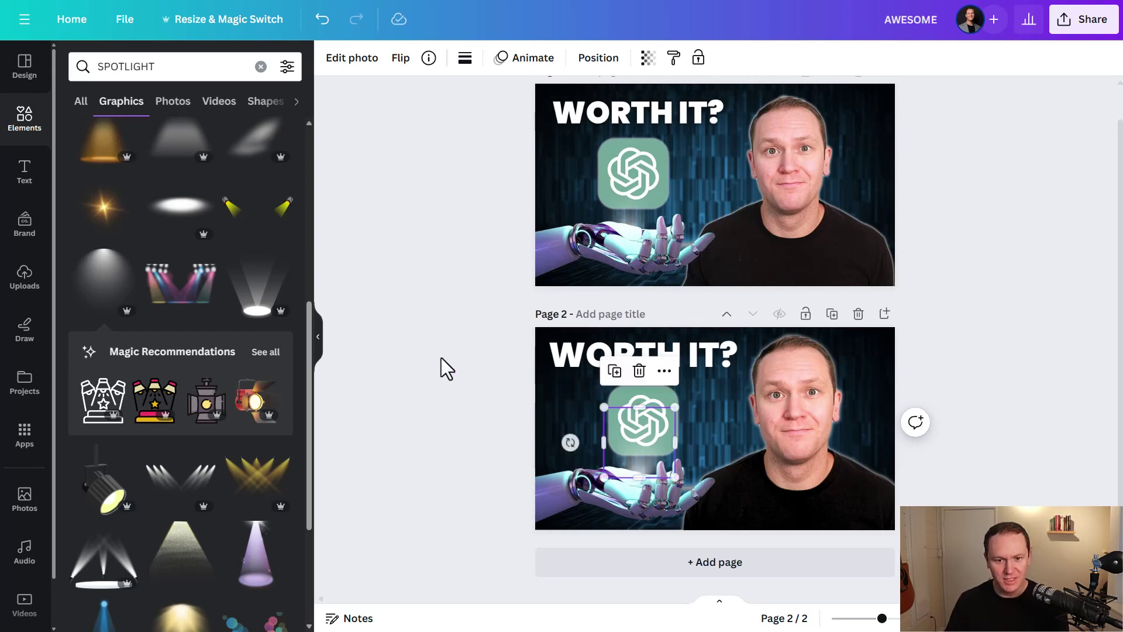
pyautogui.click(413, 321)
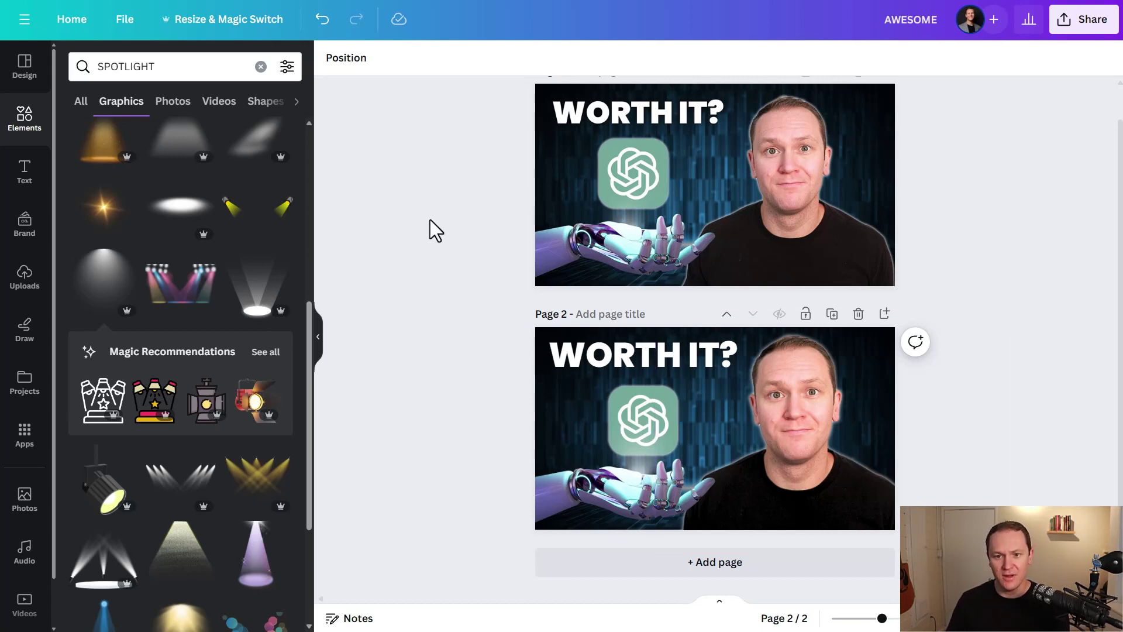
pyautogui.scroll(1, 430, 220)
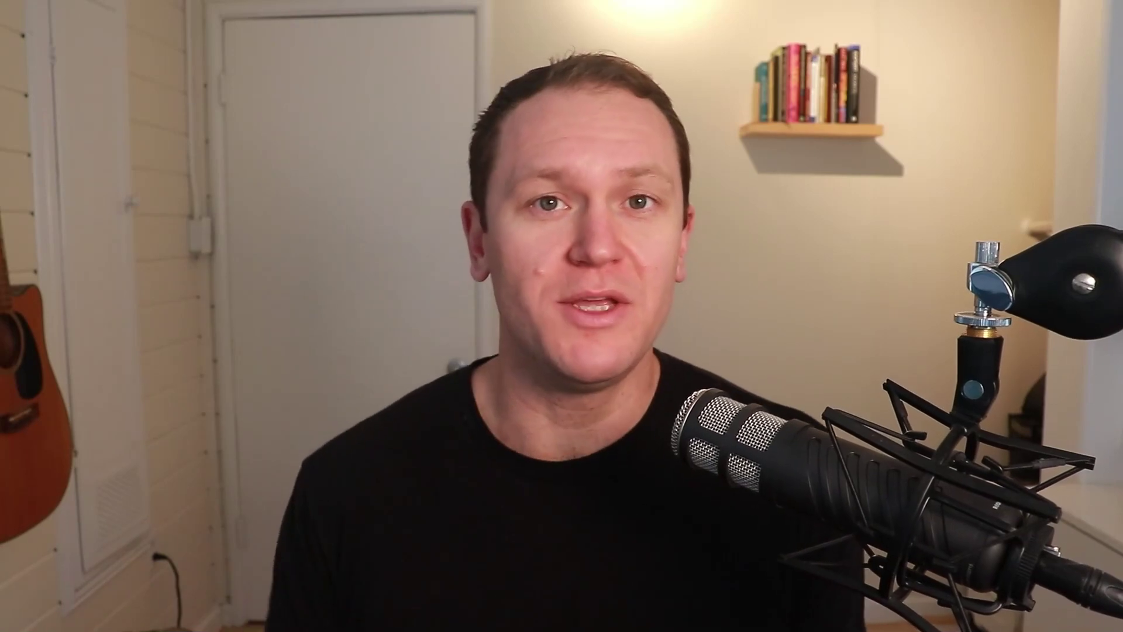